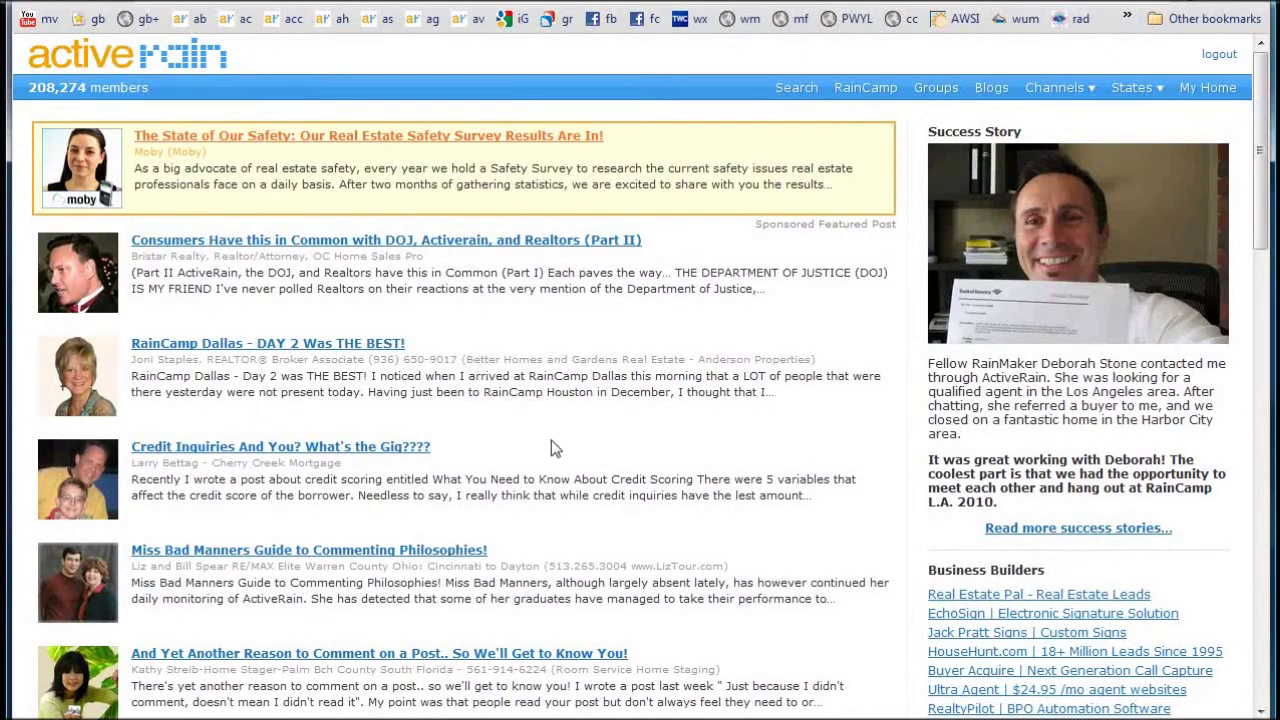
Open the featured post "Miss Bad Manners Guide to Commenting Philosophies!" and save it to the site's own blog bookmarks
scroll(579, 444, "down", 1)
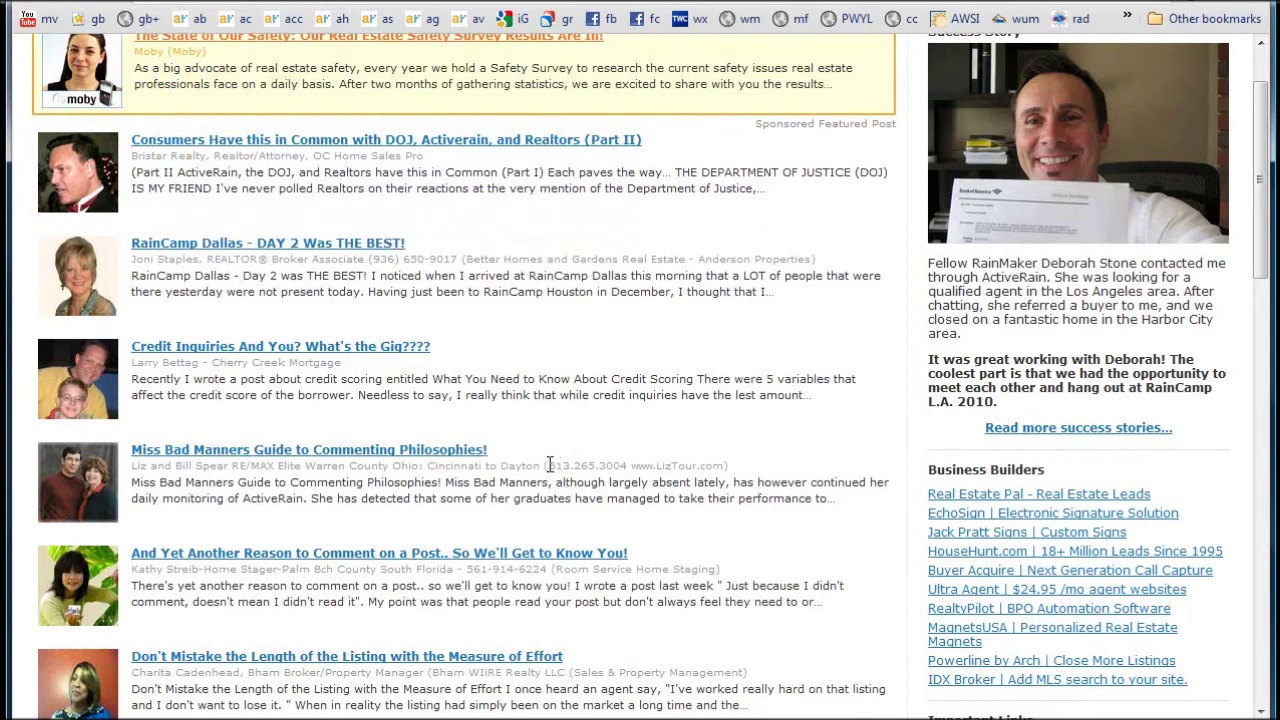
left_click(366, 458)
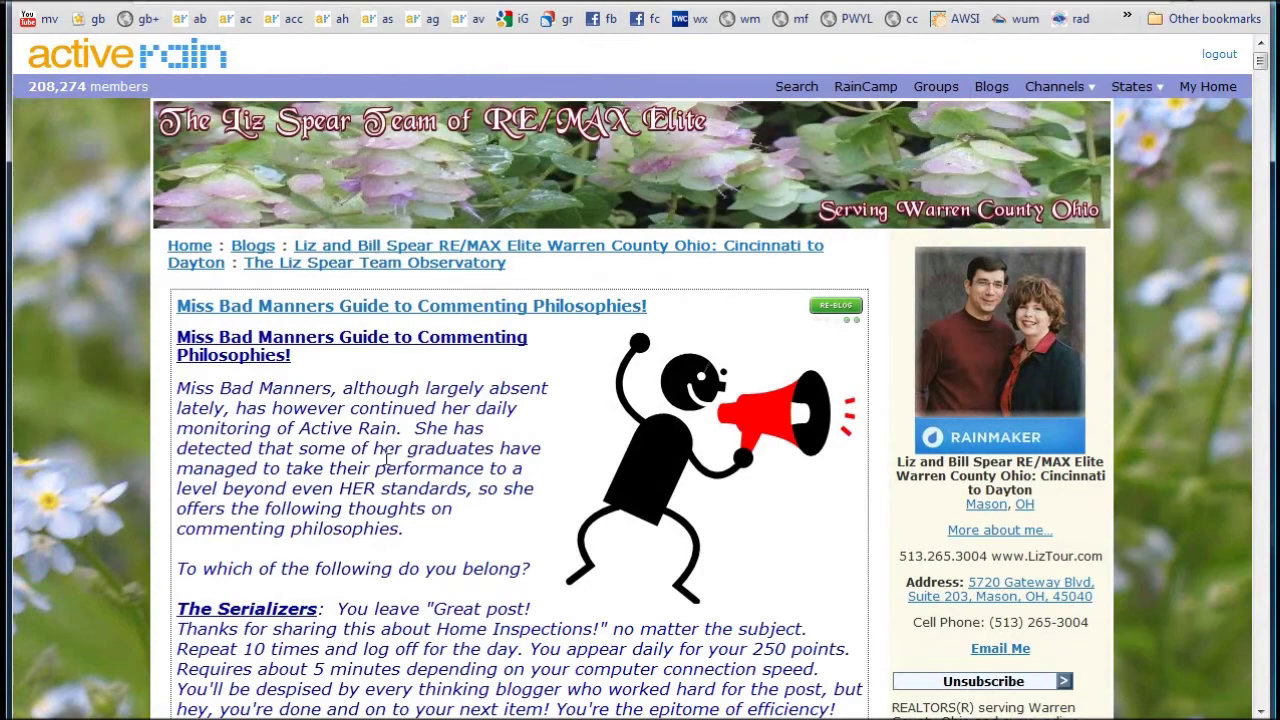
scroll(386, 458, "down", 6)
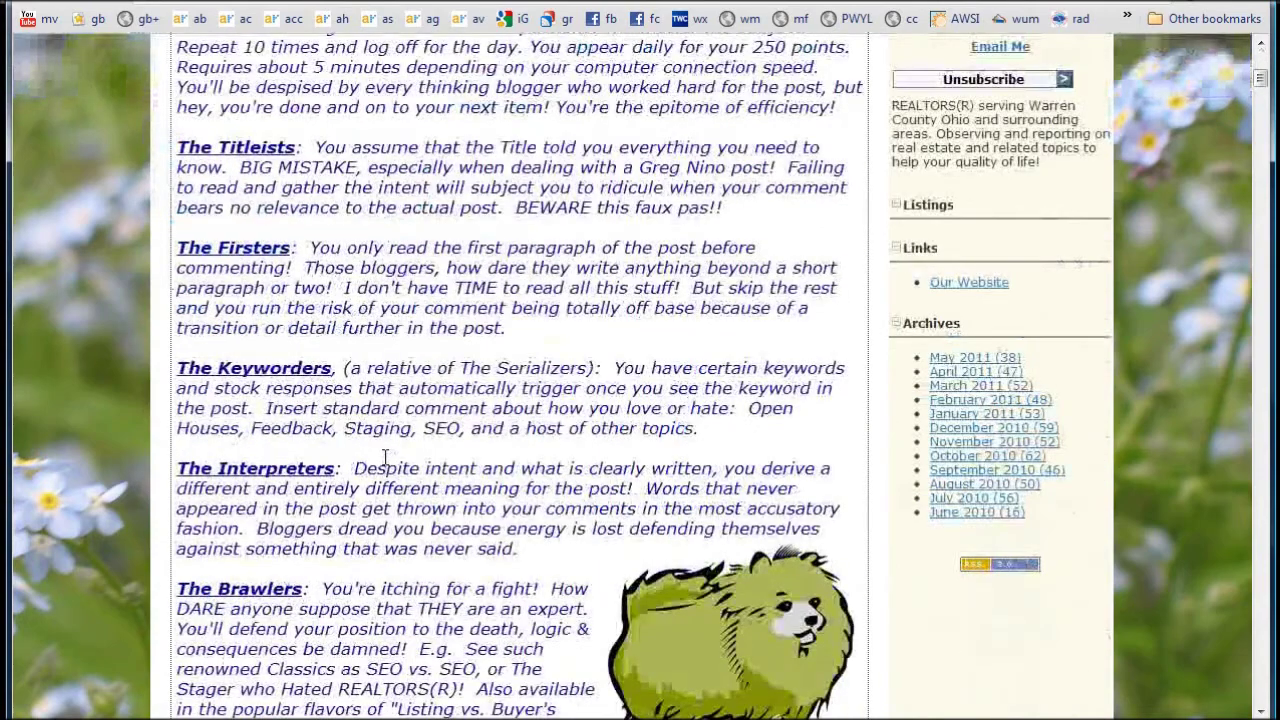
scroll(386, 458, "down", 6)
scroll(386, 464, "down", 15)
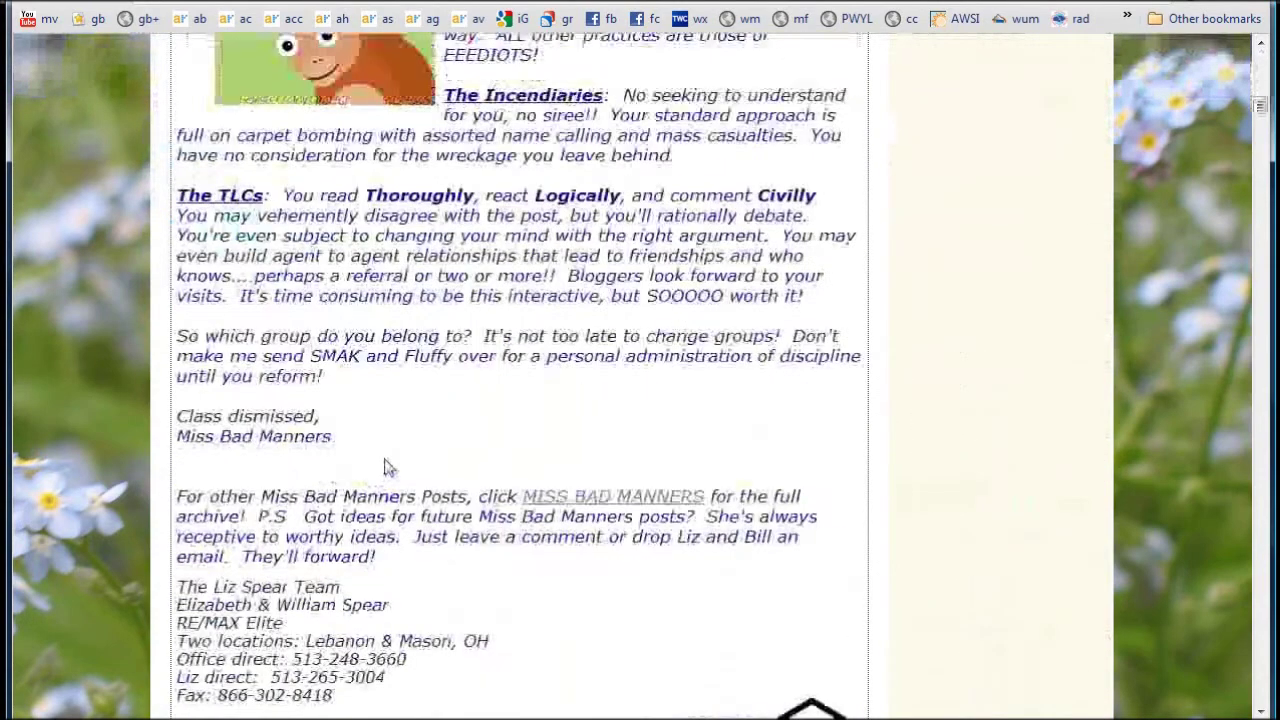
scroll(388, 470, "down", 2)
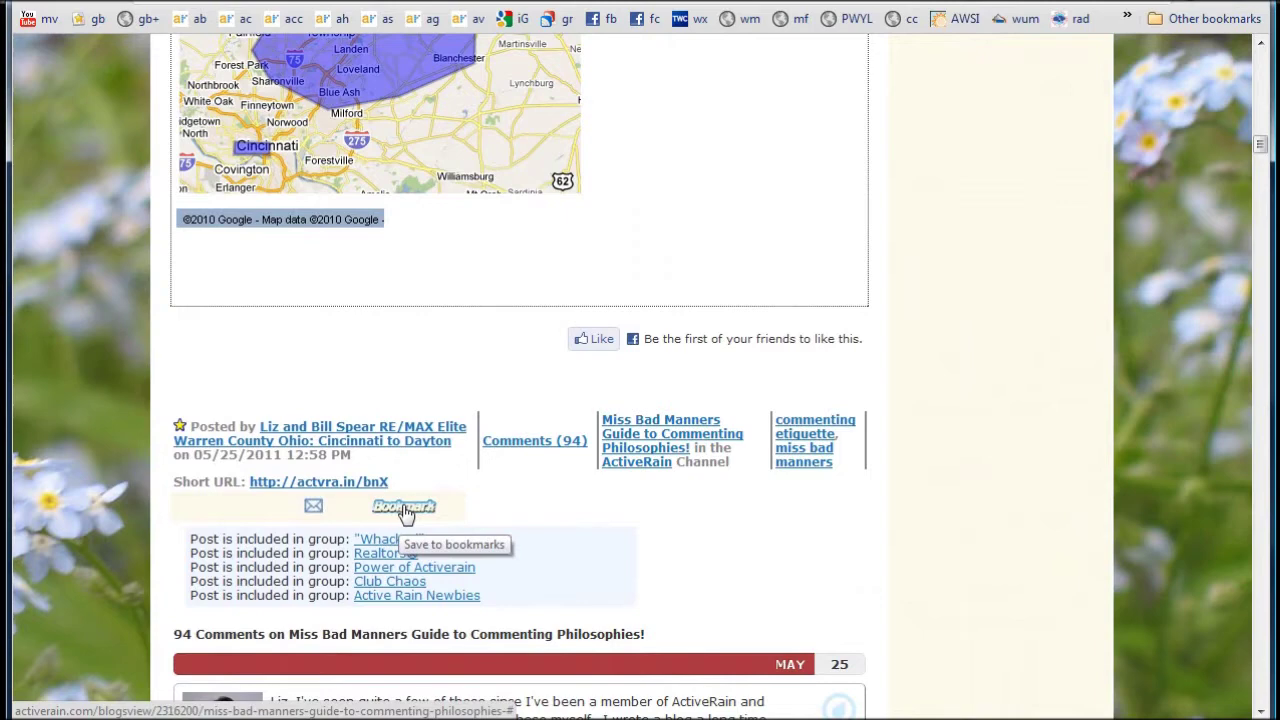
left_click(403, 508)
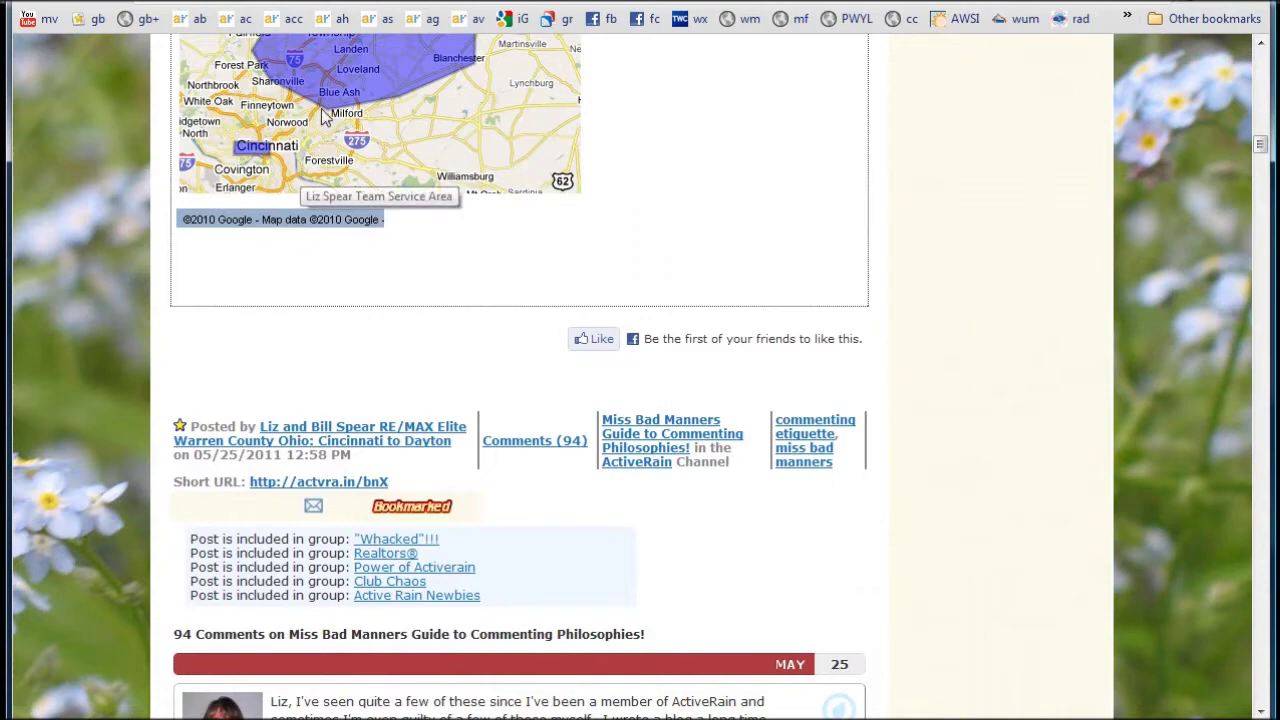
Open the Blog Bookmarks page from the member home page and look through the list of bookmarked posts
left_click(338, 20)
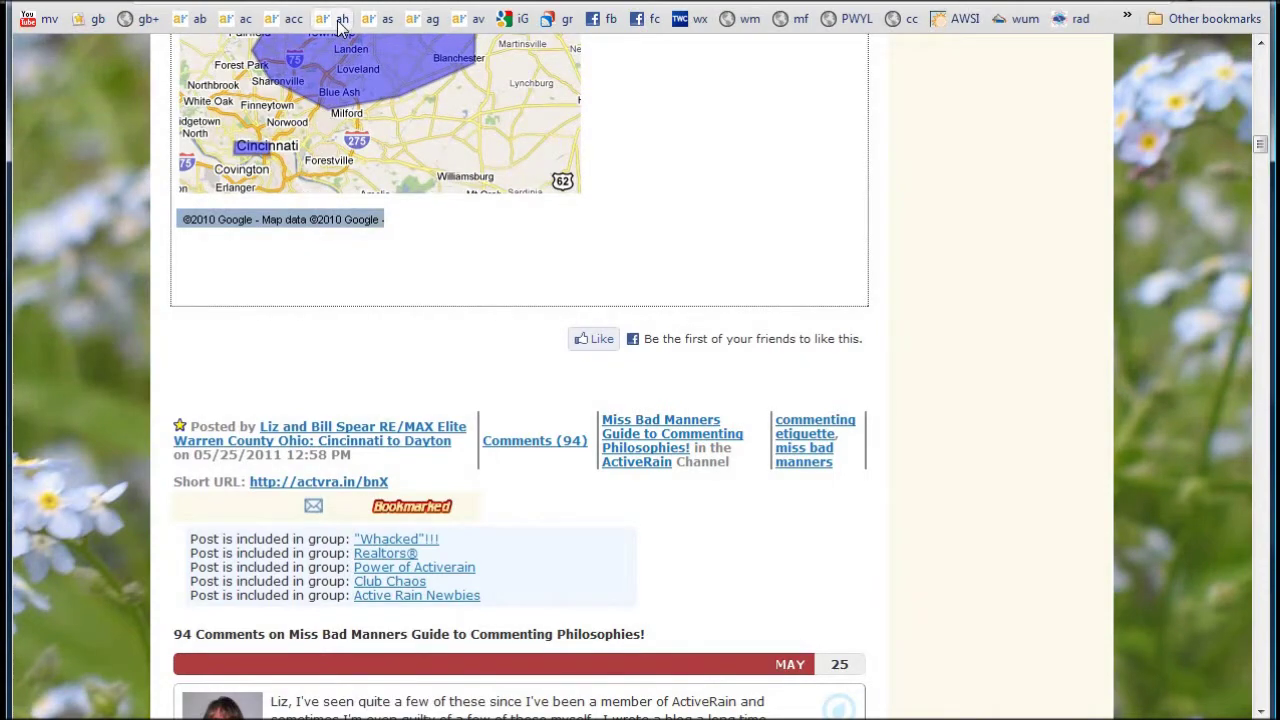
scroll(323, 245, "down", 6)
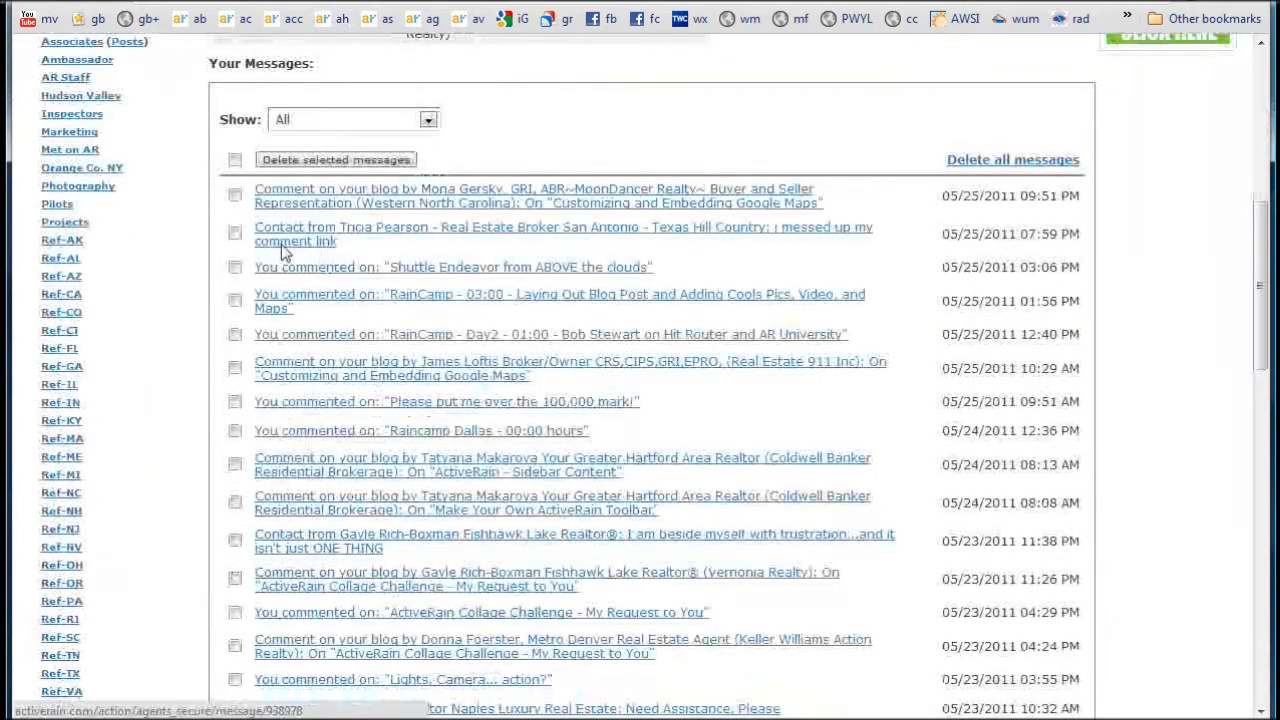
scroll(281, 248, "down", 2)
scroll(167, 346, "down", 3)
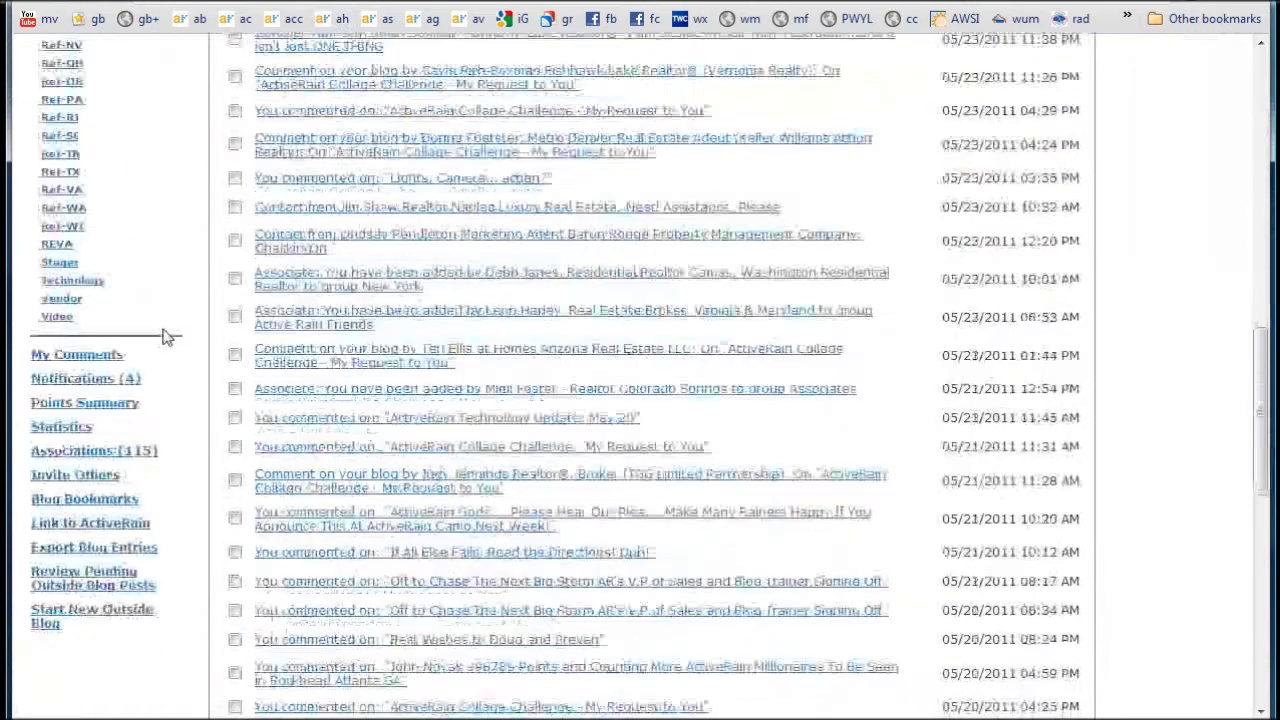
left_click(109, 500)
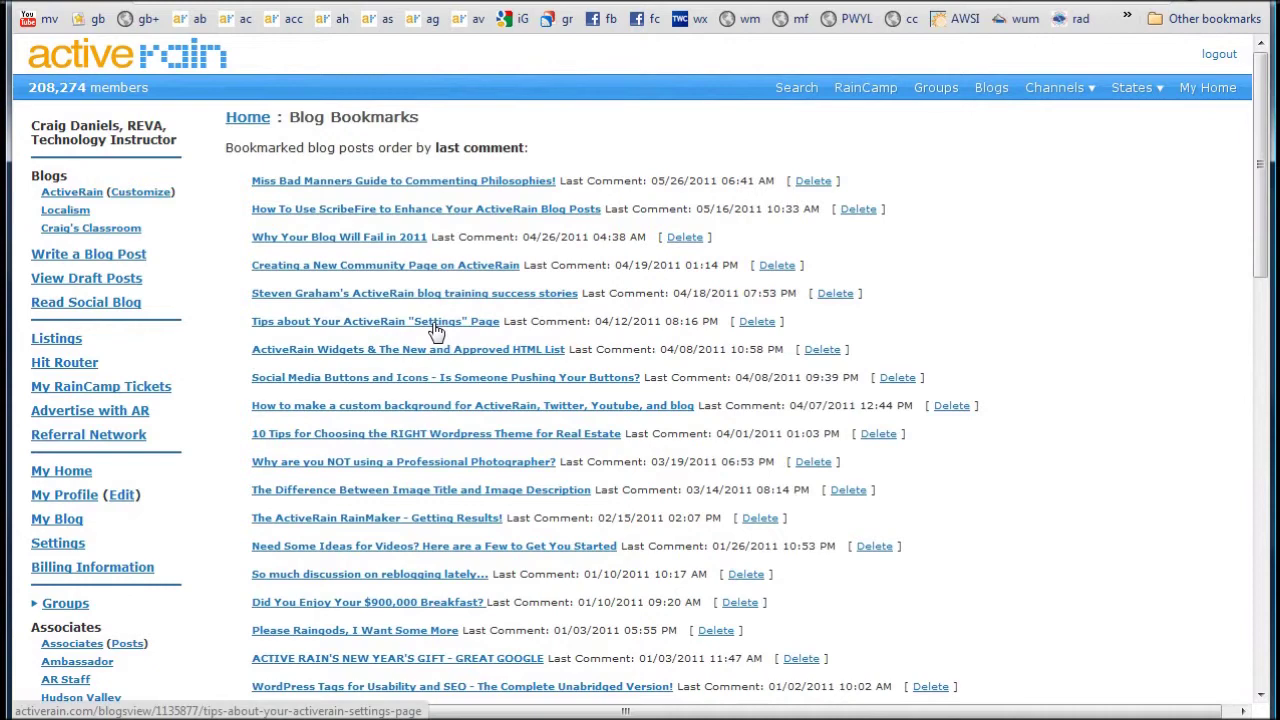
scroll(491, 320, "down", 4)
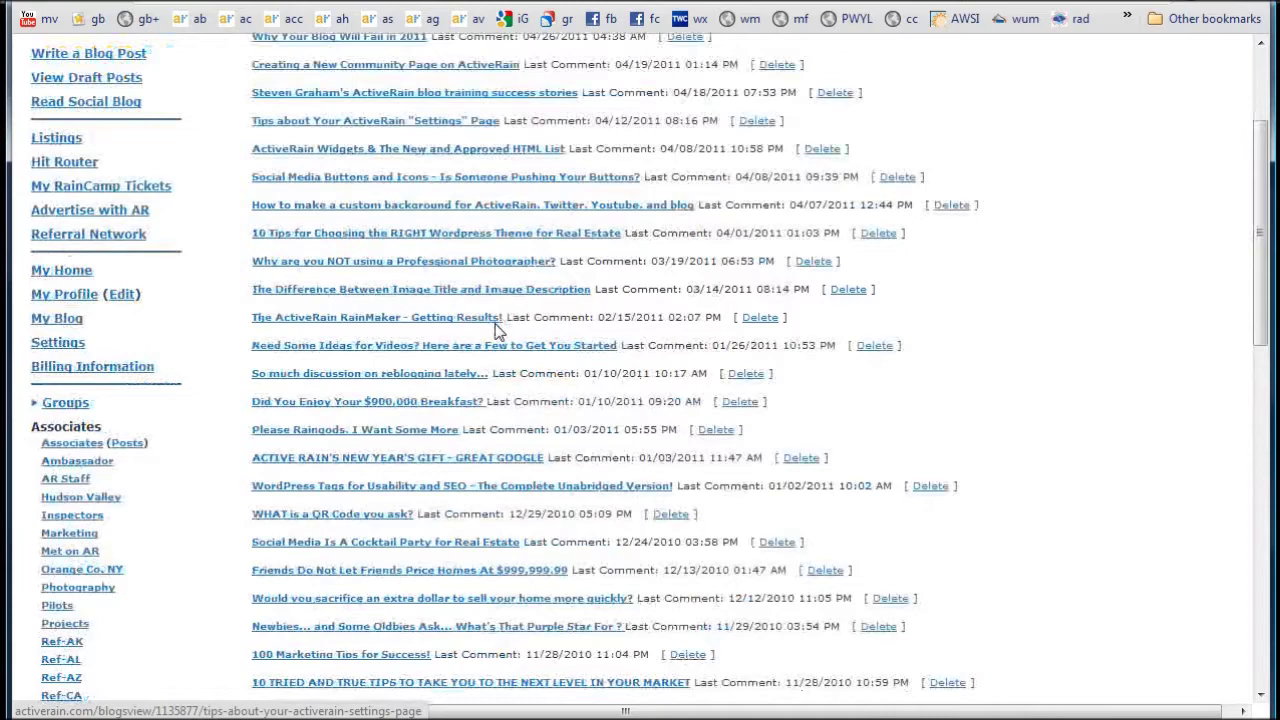
scroll(491, 322, "down", 5)
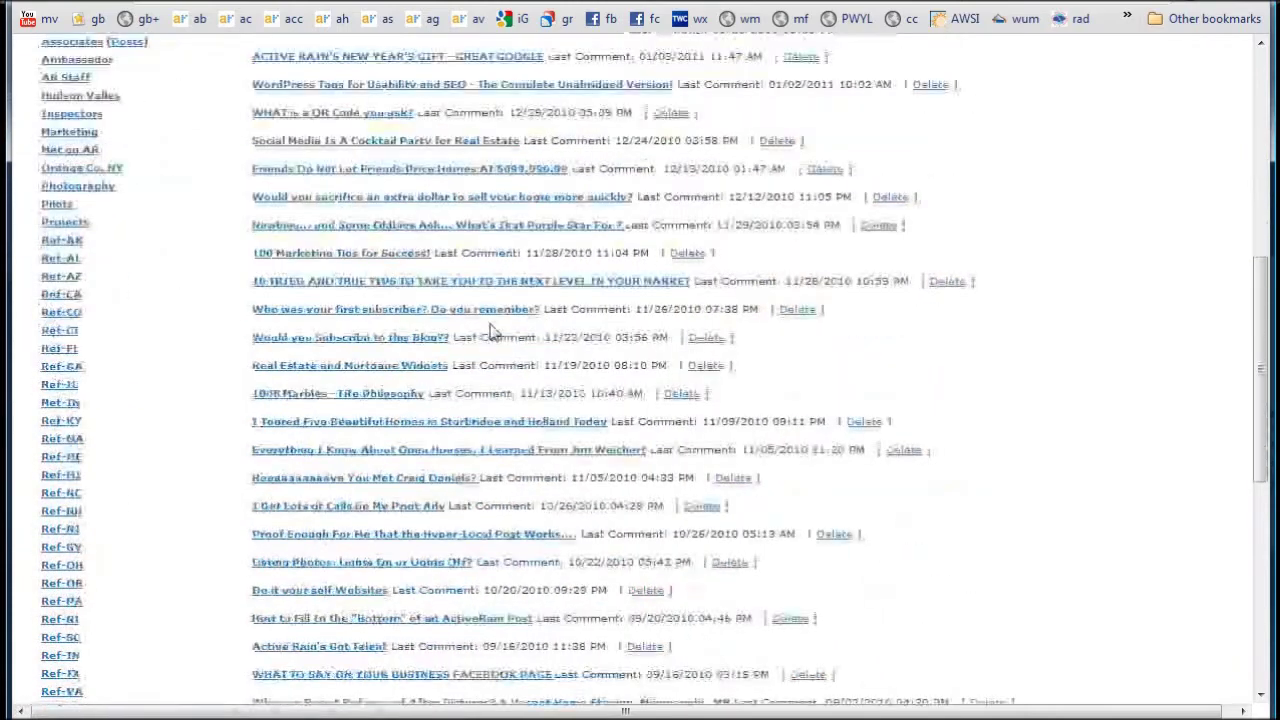
scroll(491, 332, "up", 10)
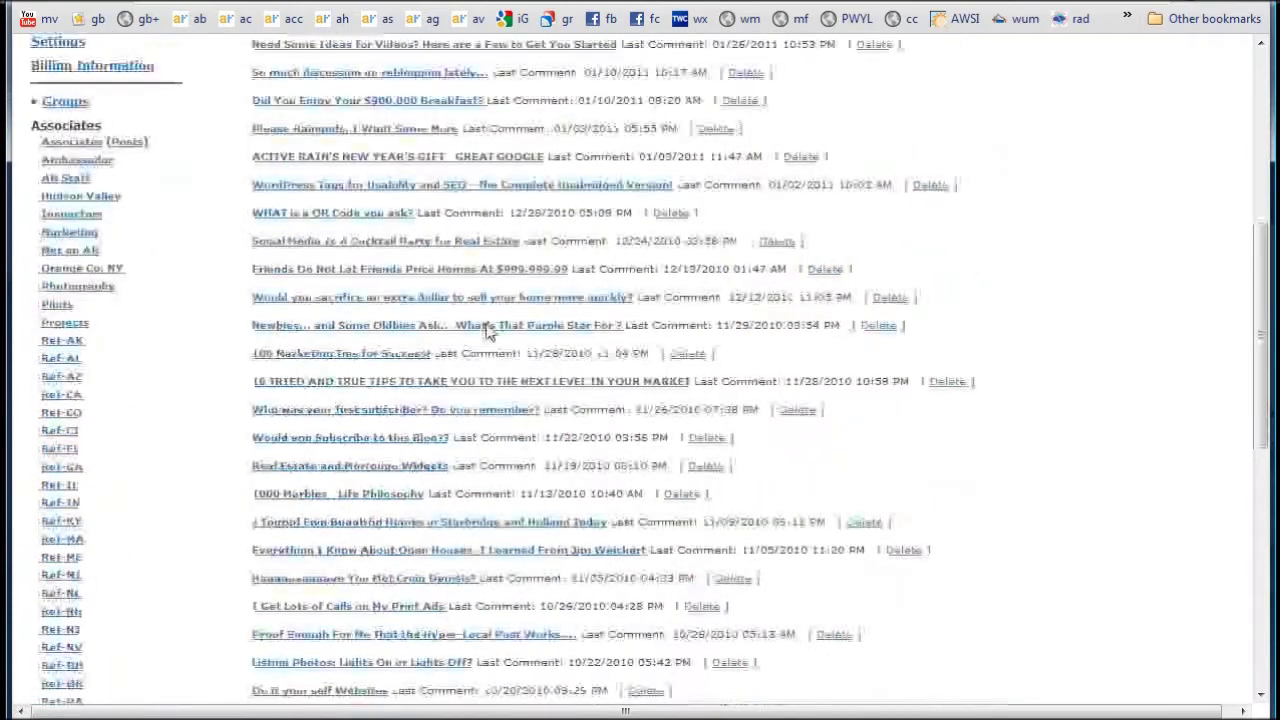
scroll(489, 332, "up", 1)
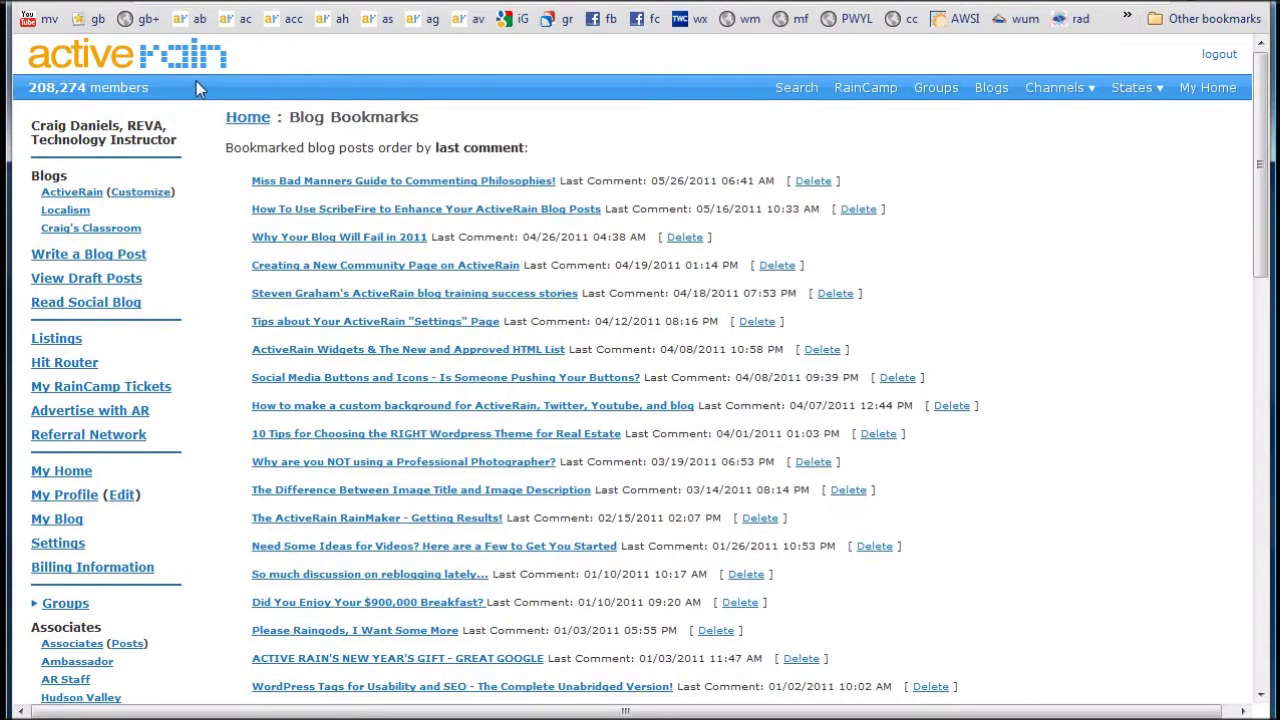
Open "Now Where Was That Article Again? Google Bookmarks!" from the classroom blog's catalog and read its tagging and setup instructions
left_click(290, 22)
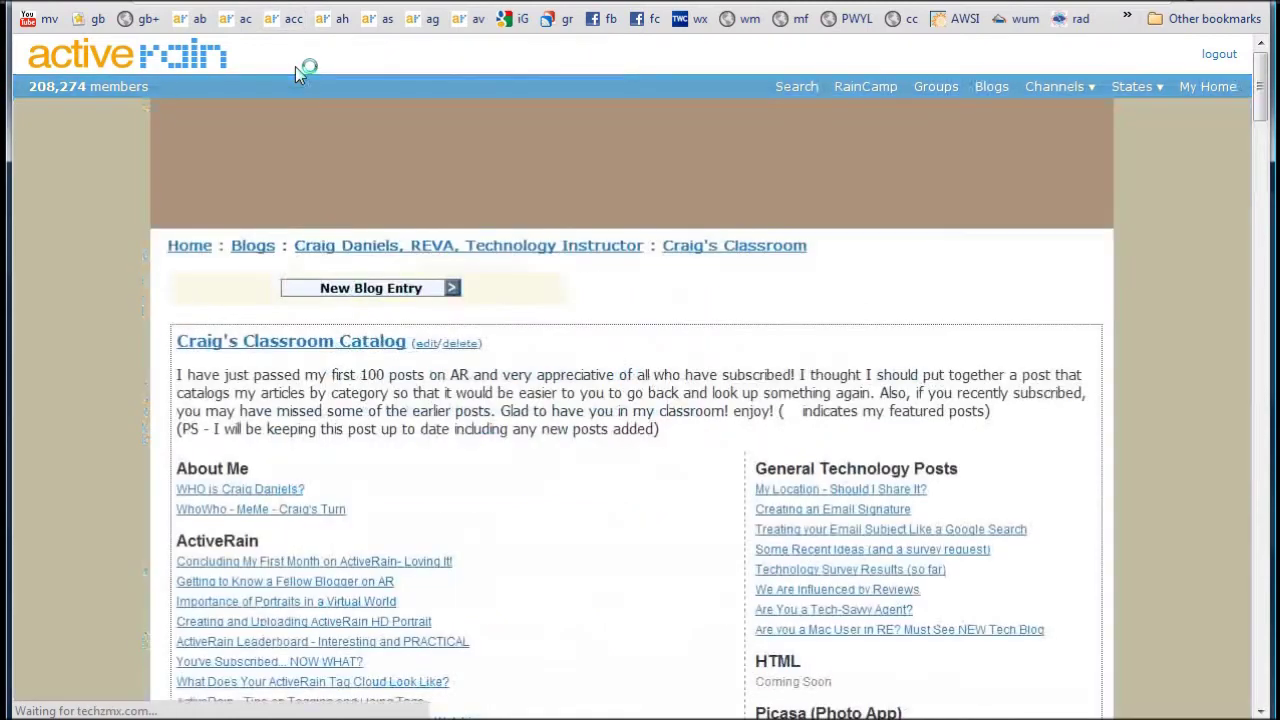
scroll(340, 355, "down", 2)
scroll(340, 355, "down", 4)
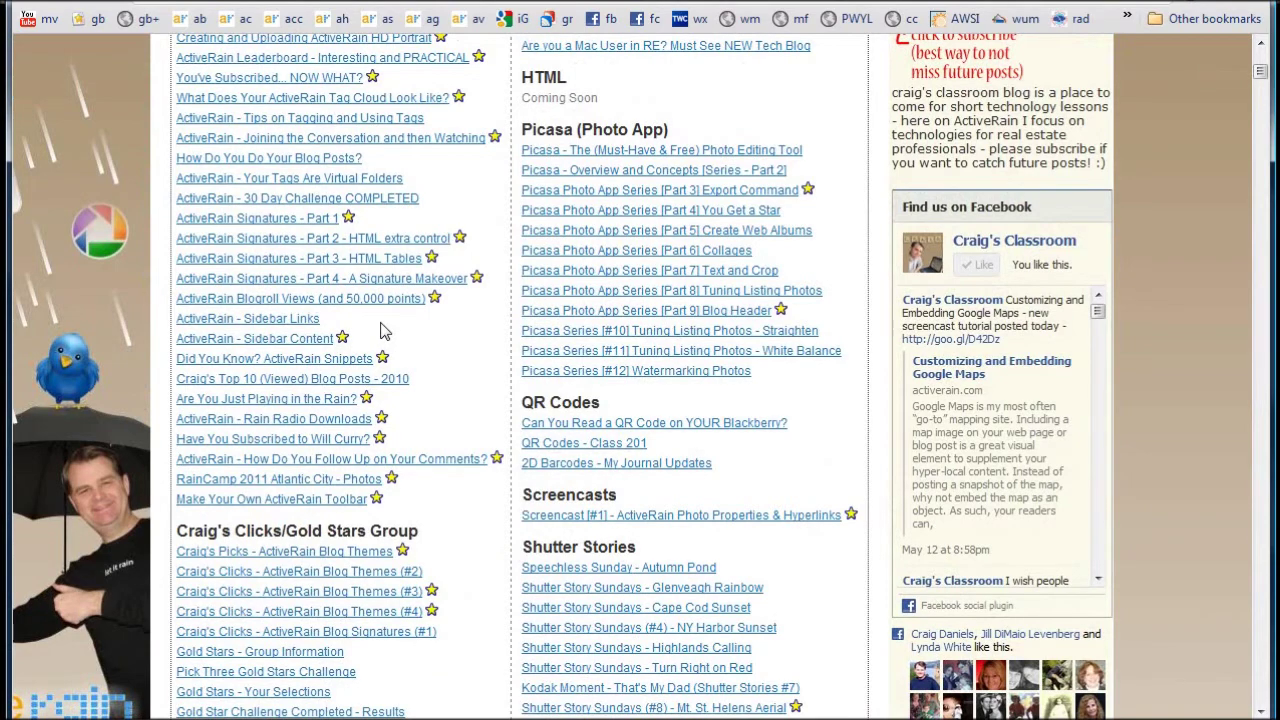
scroll(380, 331, "down", 4)
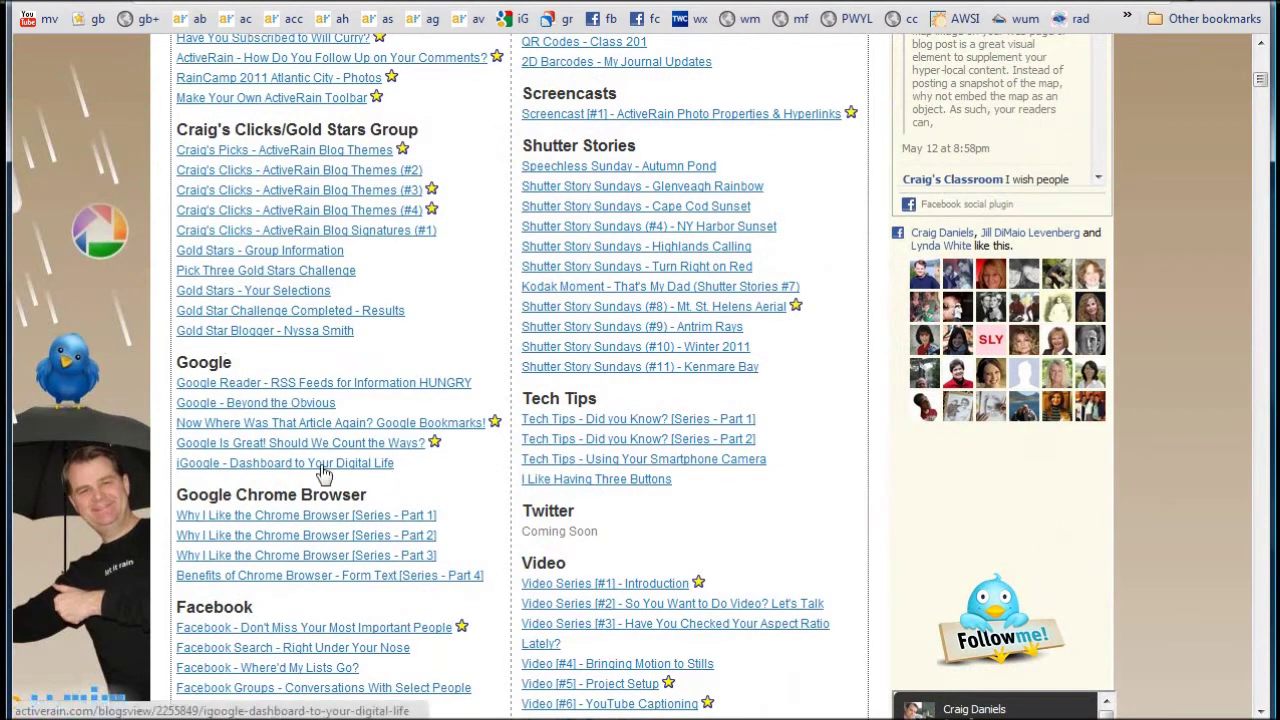
left_click(307, 430)
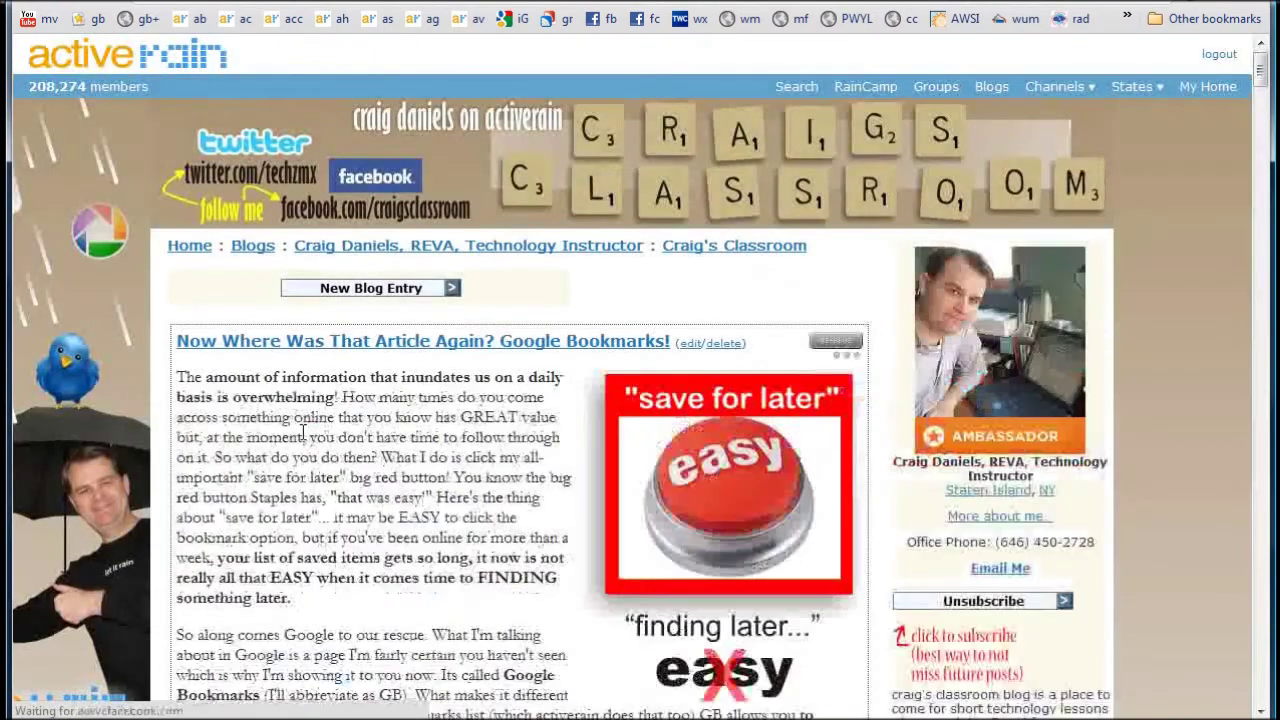
scroll(307, 435, "down", 8)
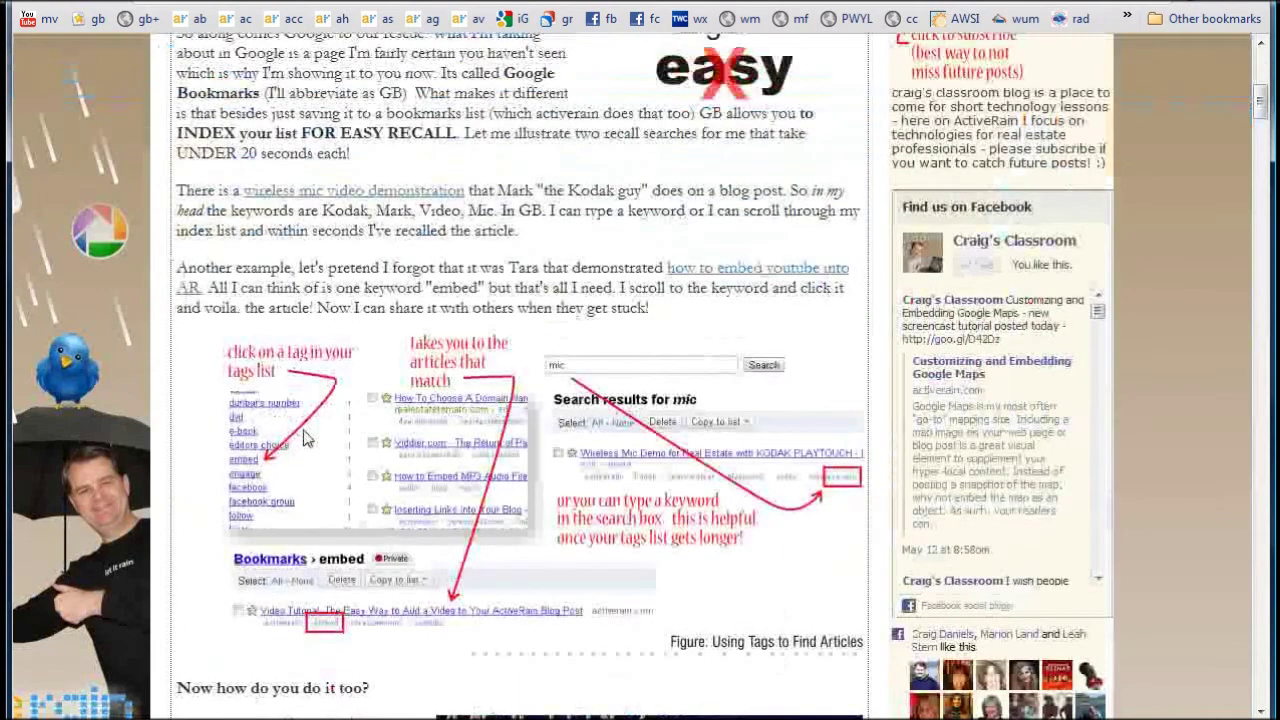
scroll(307, 440, "down", 2)
scroll(307, 440, "down", 2)
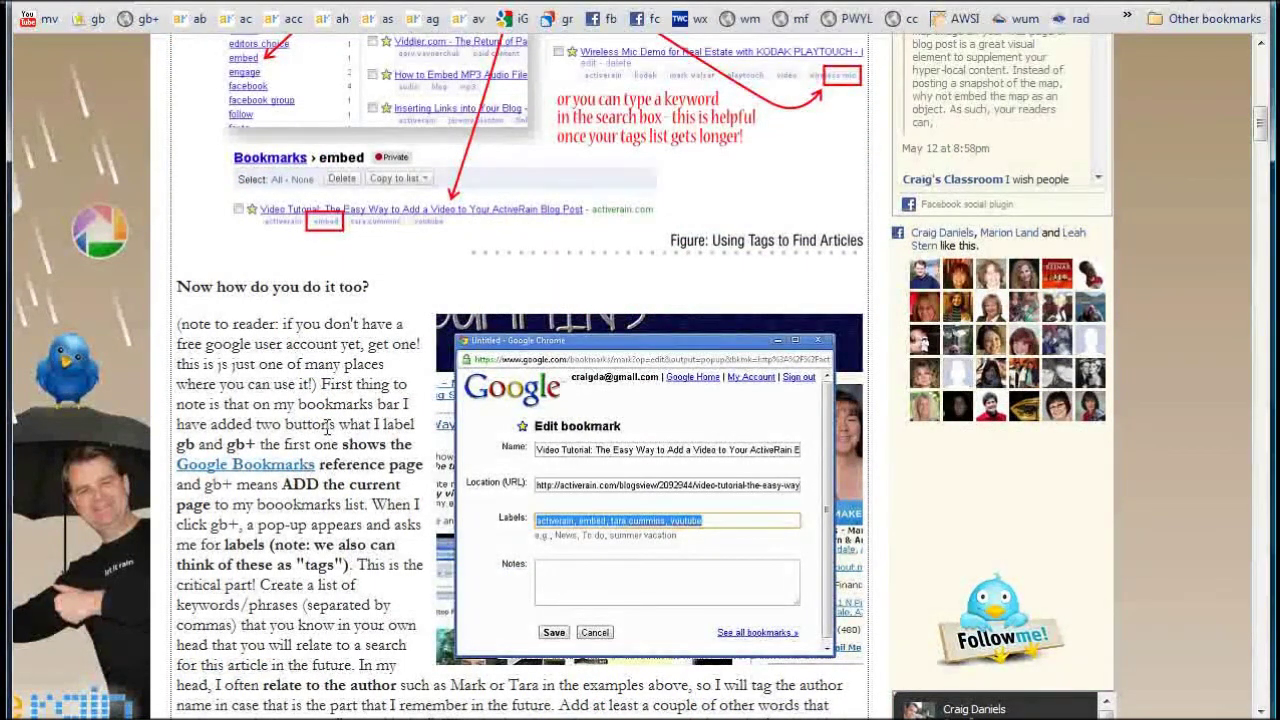
scroll(326, 430, "down", 7)
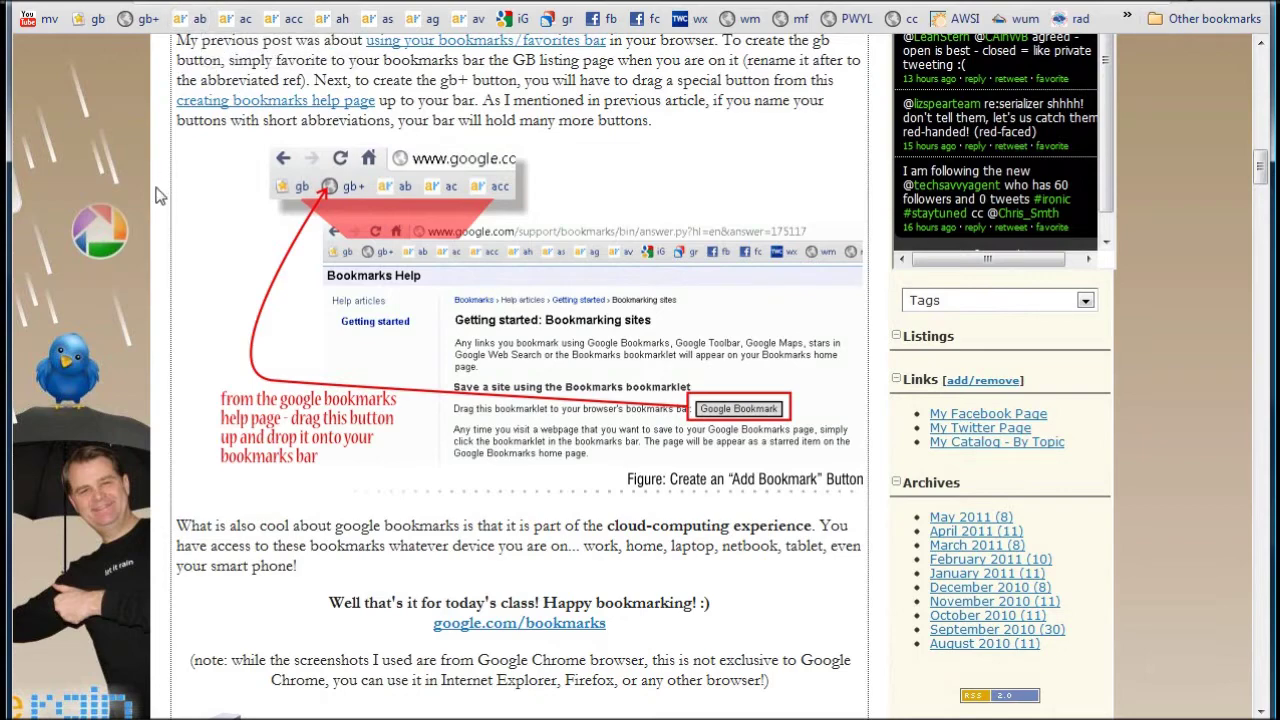
key("Home")
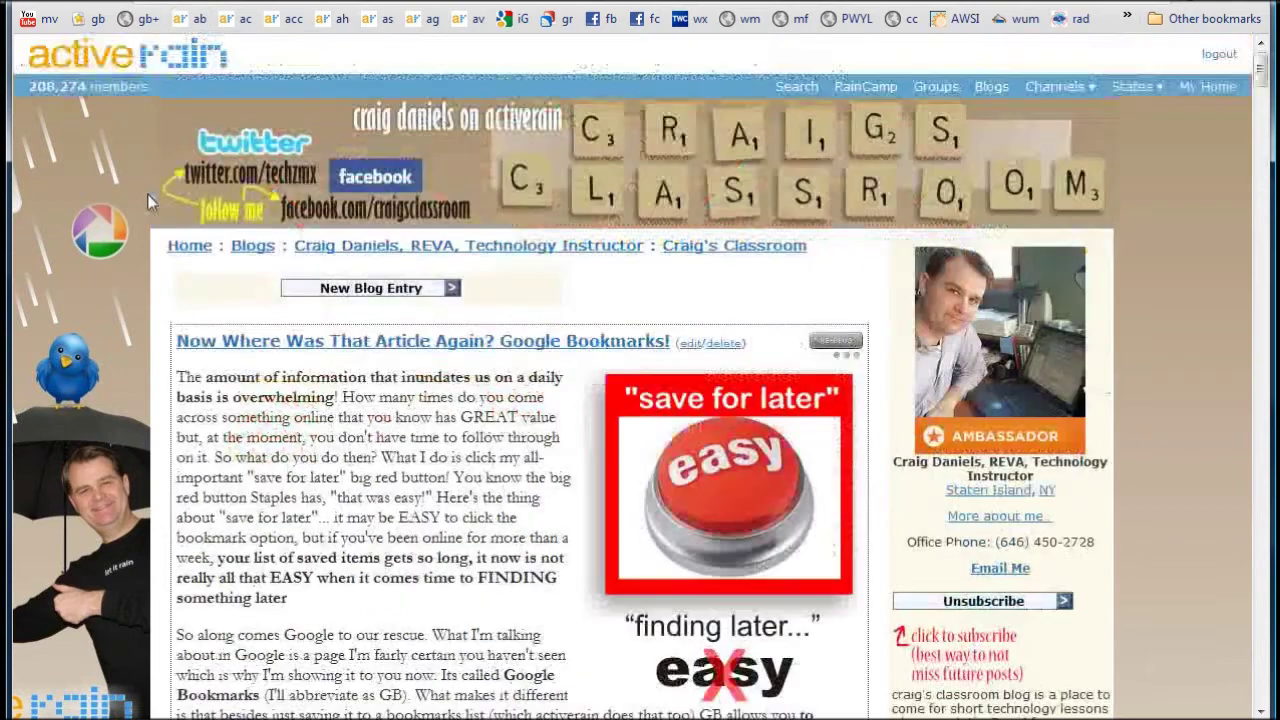
Return to the ActiveRain front page and reopen the post "Miss Bad Manners Guide to Commenting Philosophies!"
left_click(142, 57)
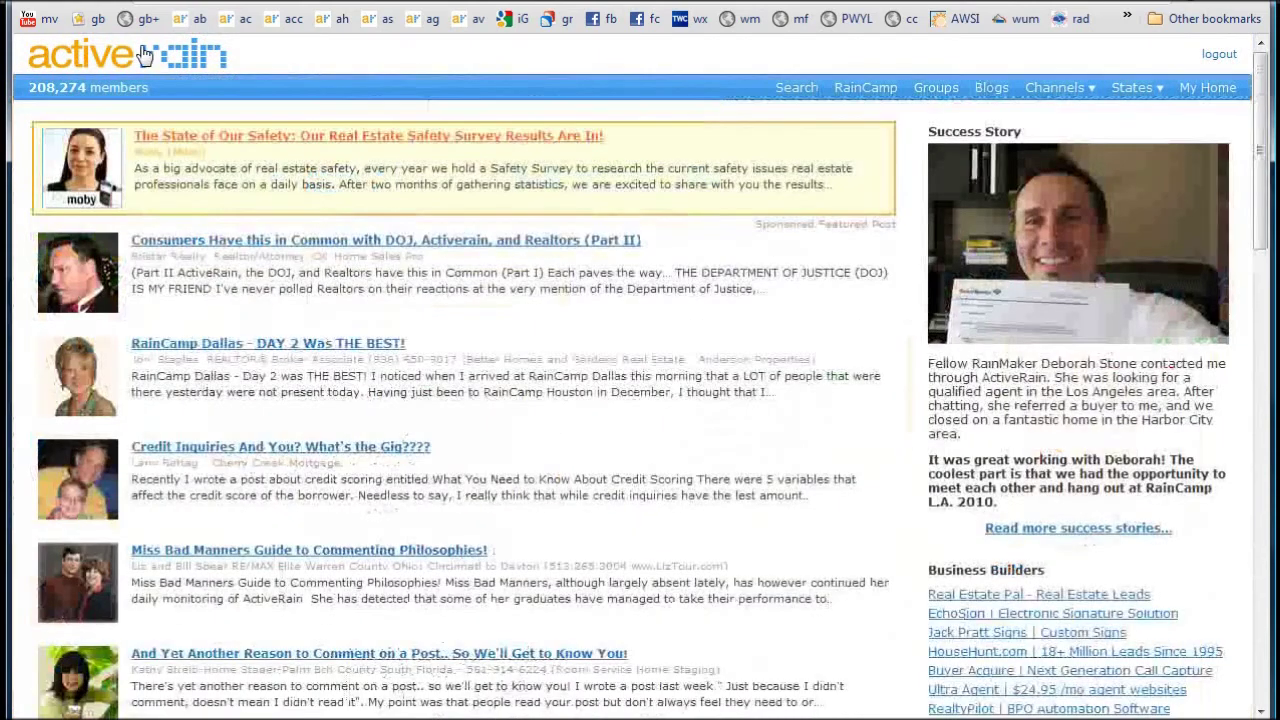
scroll(211, 358, "down", 3)
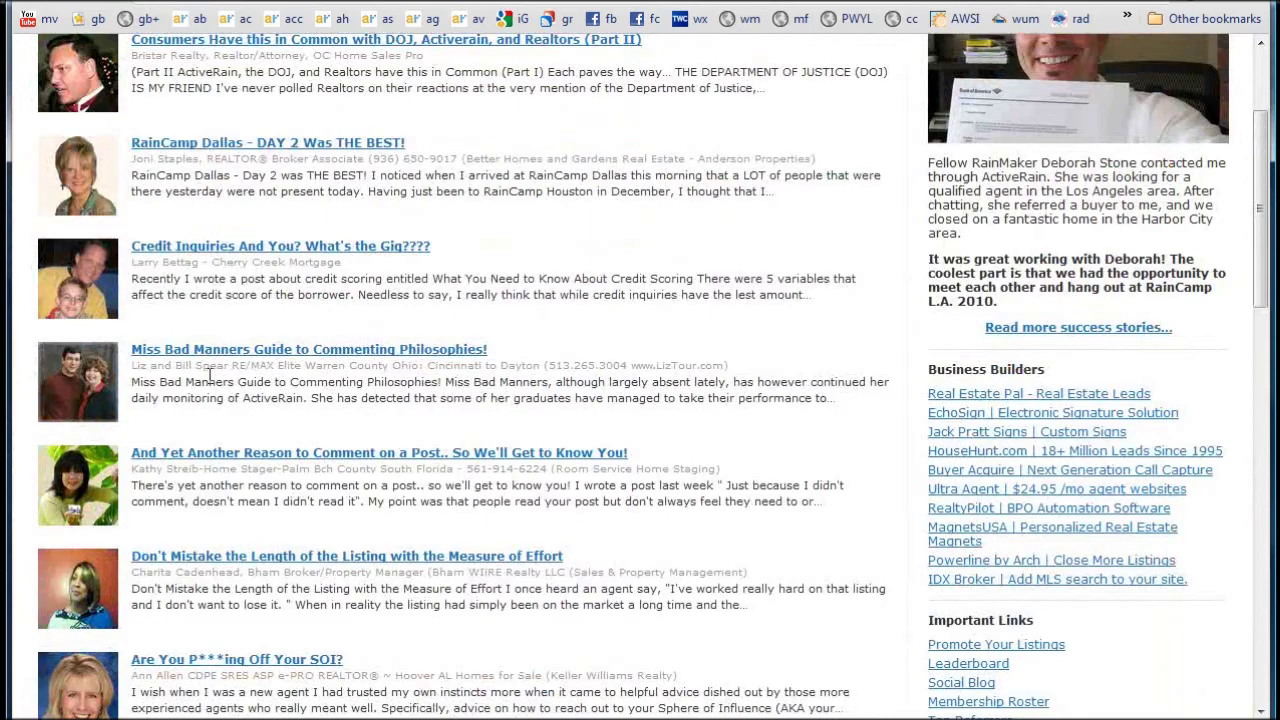
left_click(215, 352)
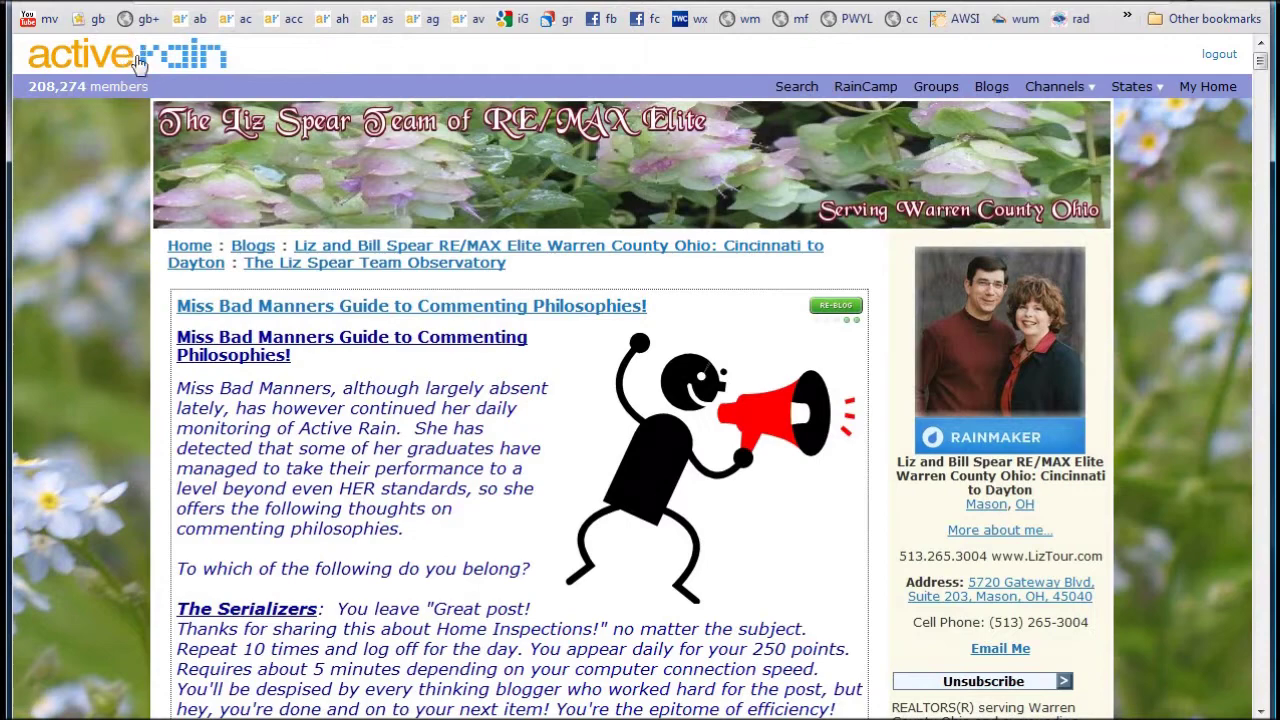
Start a Google bookmark for the open post with the label activerain, dismissing the Windows color scheme prompt
left_click(141, 21)
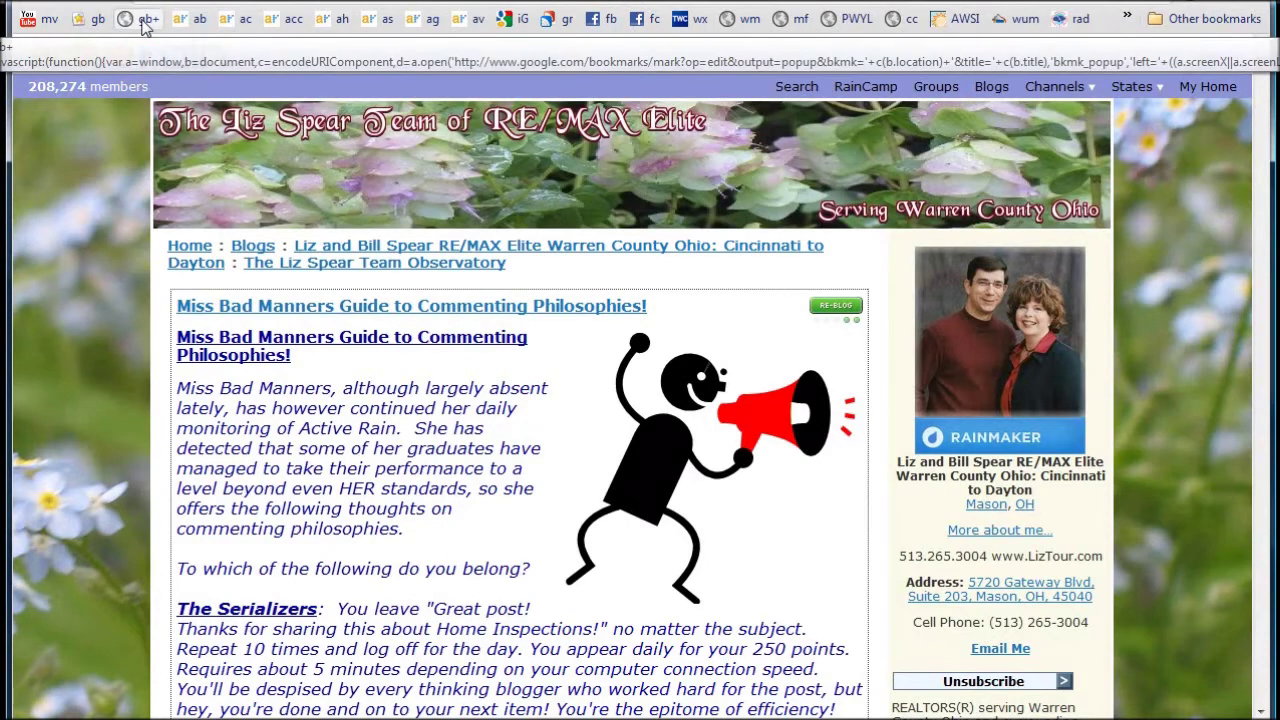
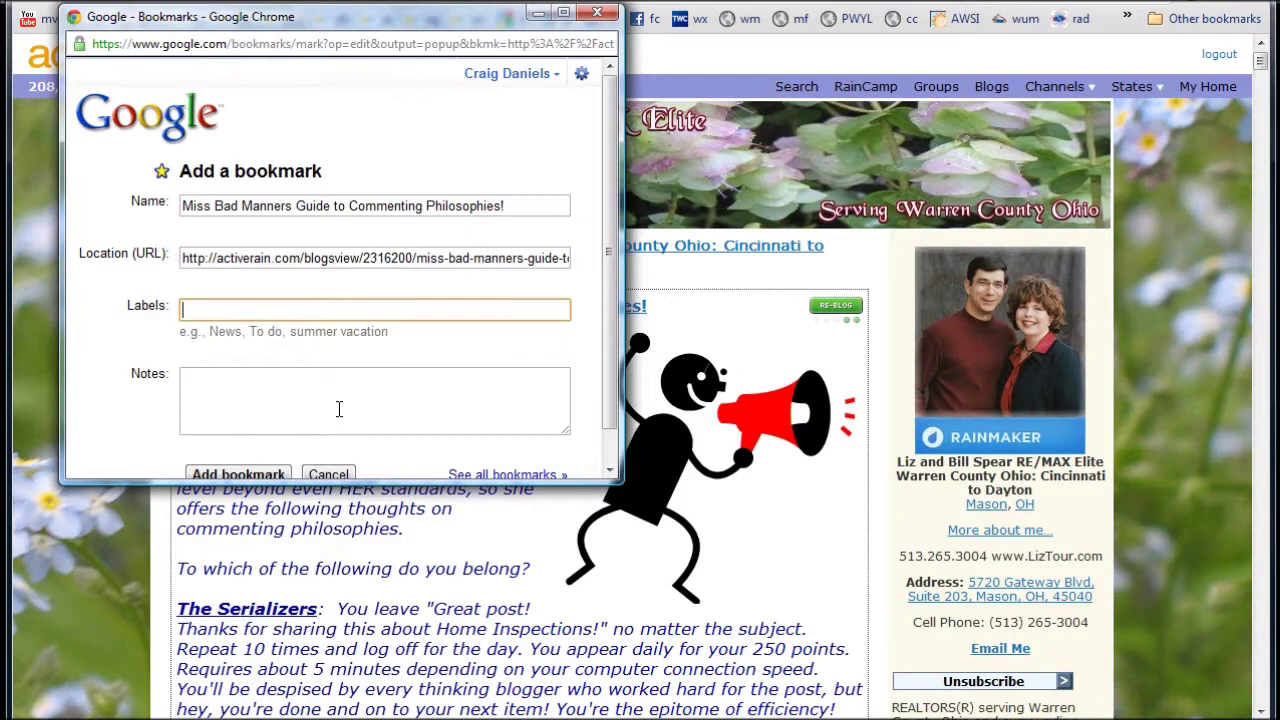
type("acti")
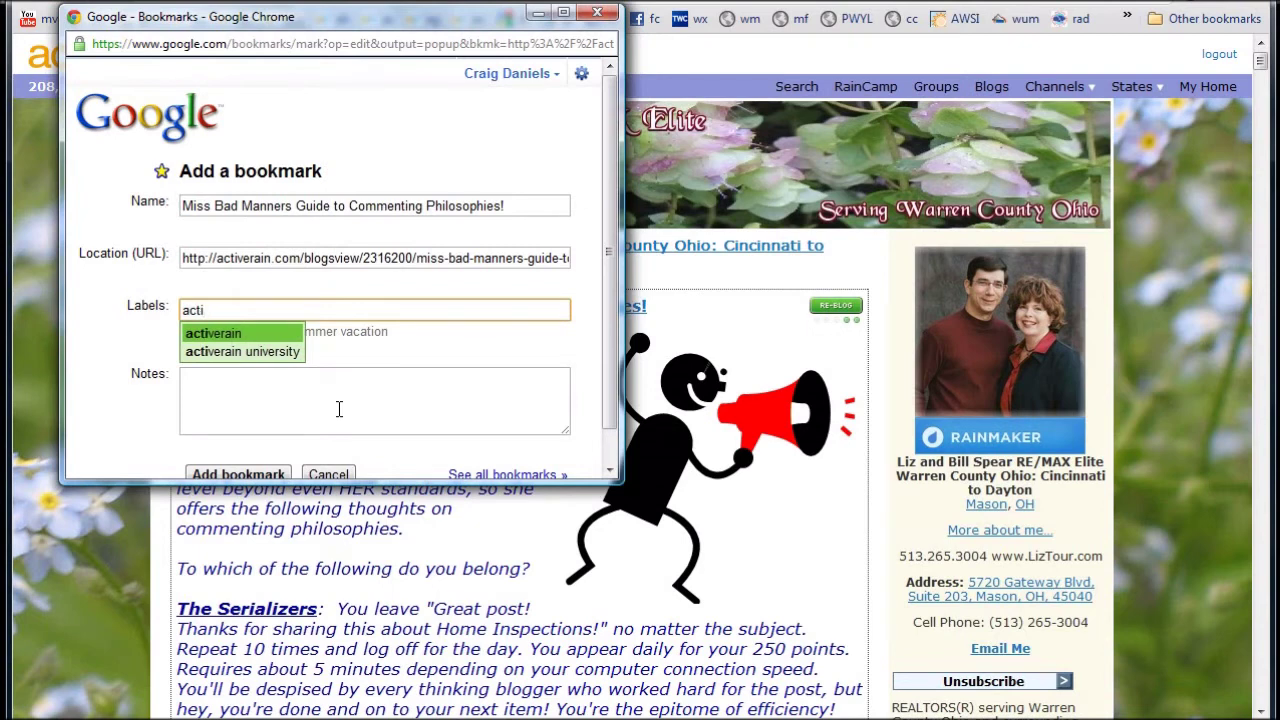
left_click(227, 335)
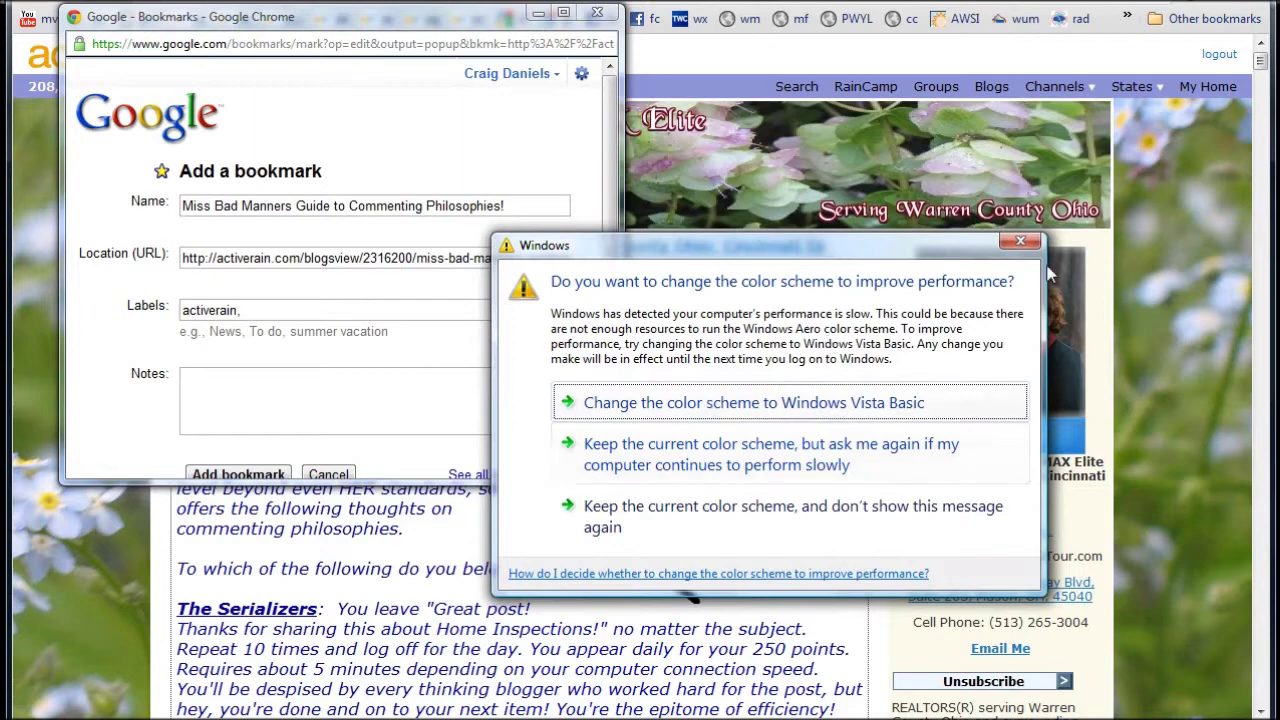
left_click(1020, 241)
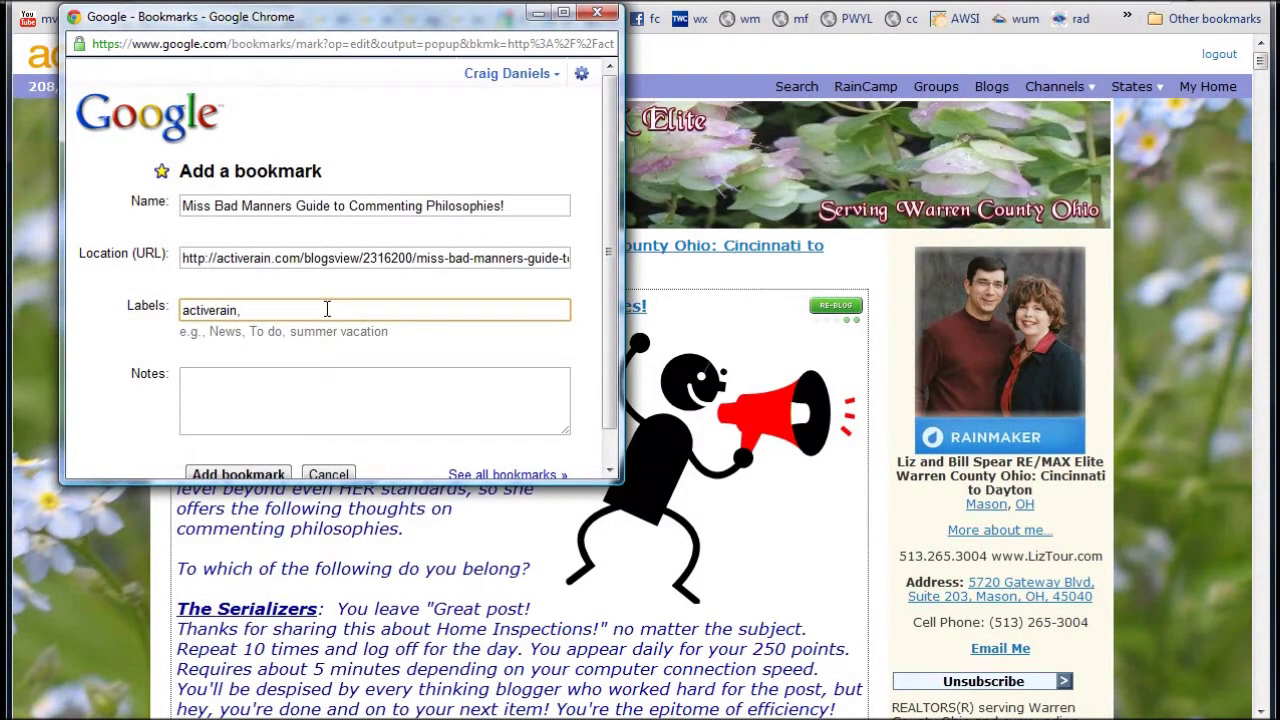
Add BLiz as the second label of the new bookmark, with a capital B and L
type("bl")
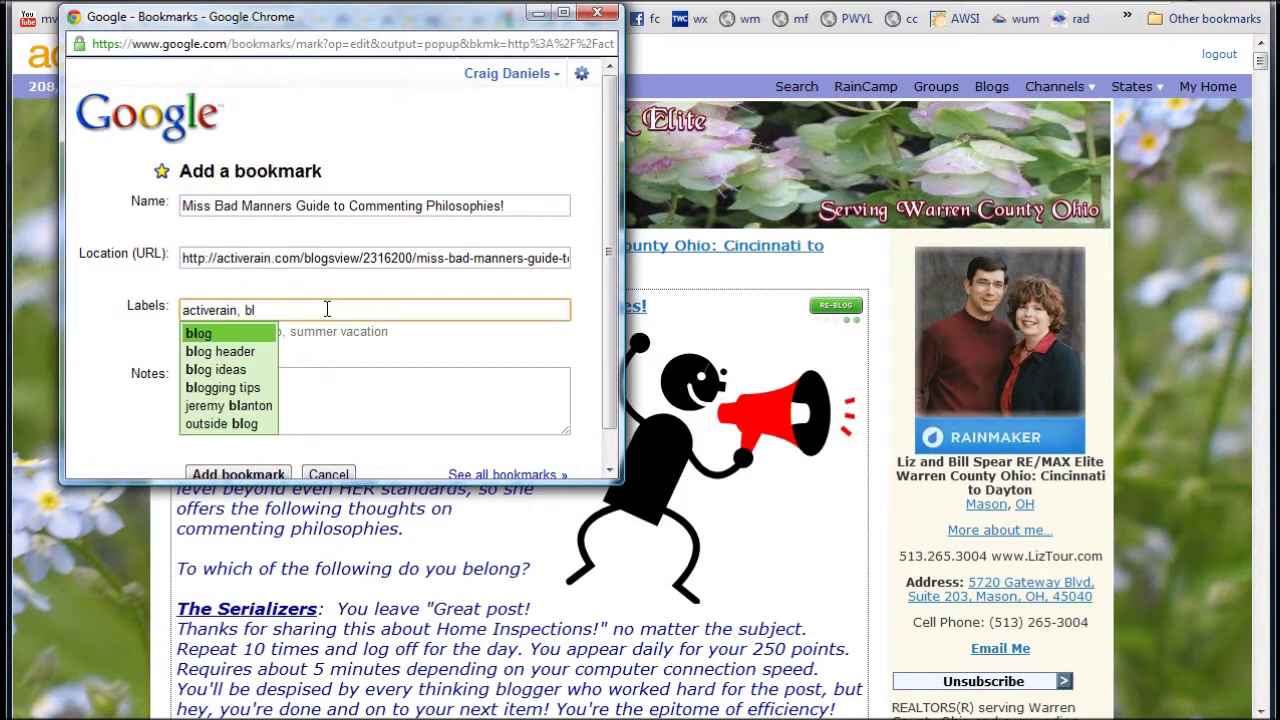
type("iz")
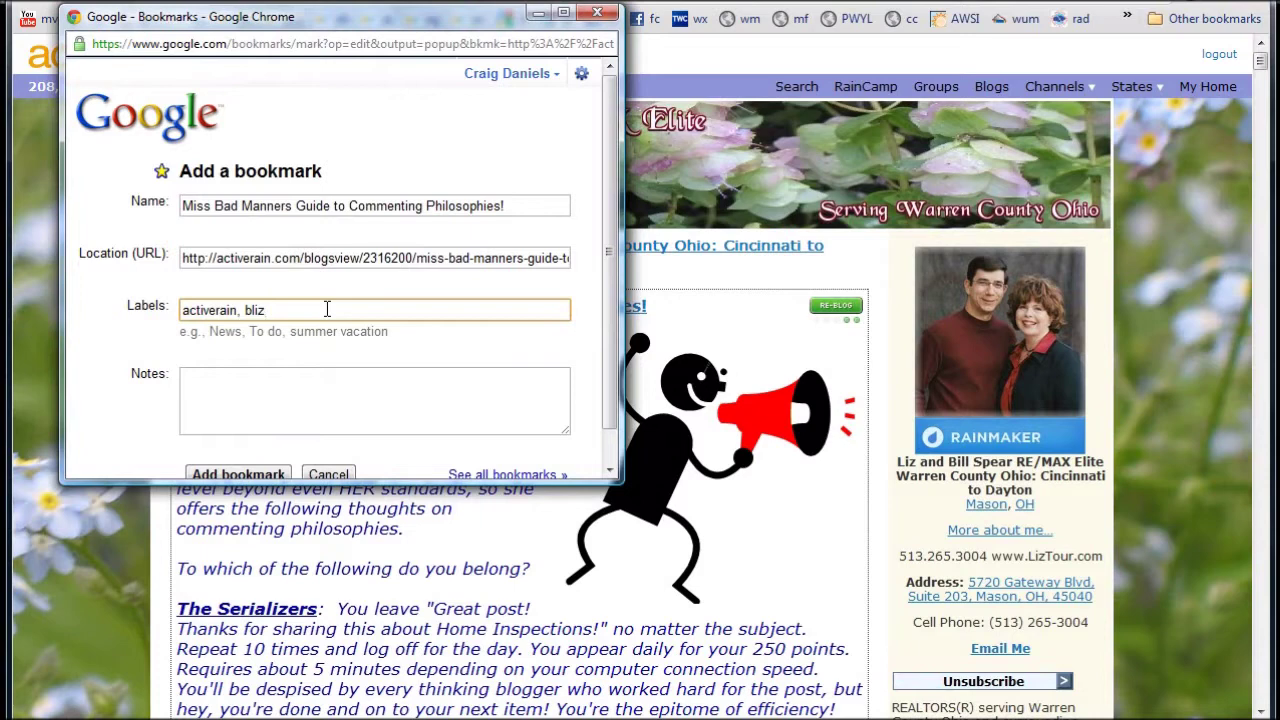
key("BackSpace")
key("BackSpace")
key("BackSpace")
key("BackSpace")
type("BLiz,")
Add commenting as the third label and save the new Google bookmark
type("com")
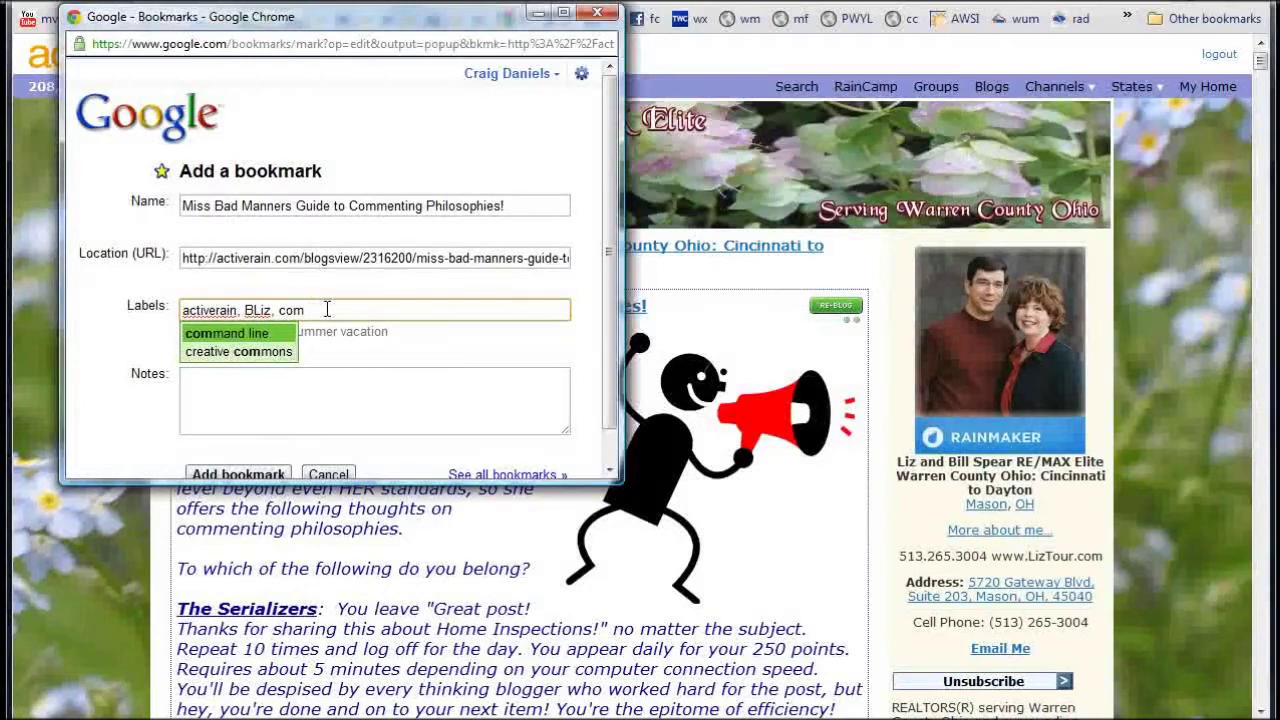
type("meting")
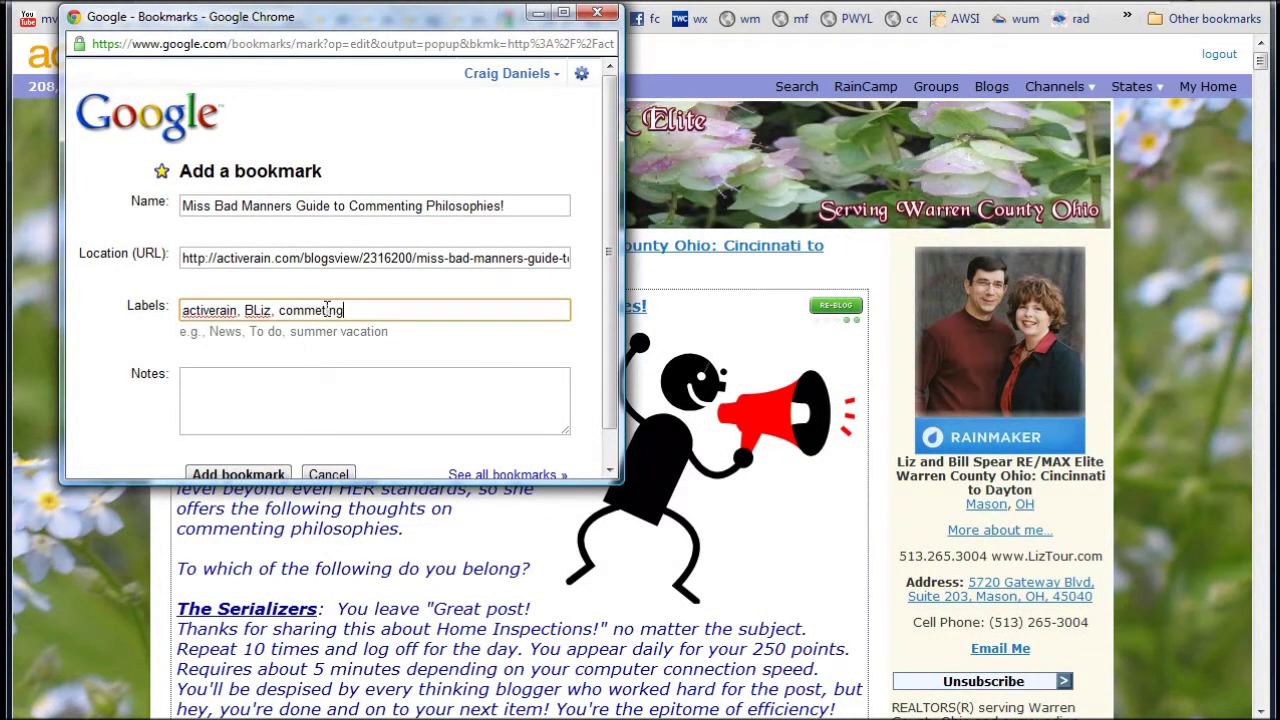
key("BackSpace")
key("BackSpace")
key("BackSpace")
type("ting")
left_click(257, 479)
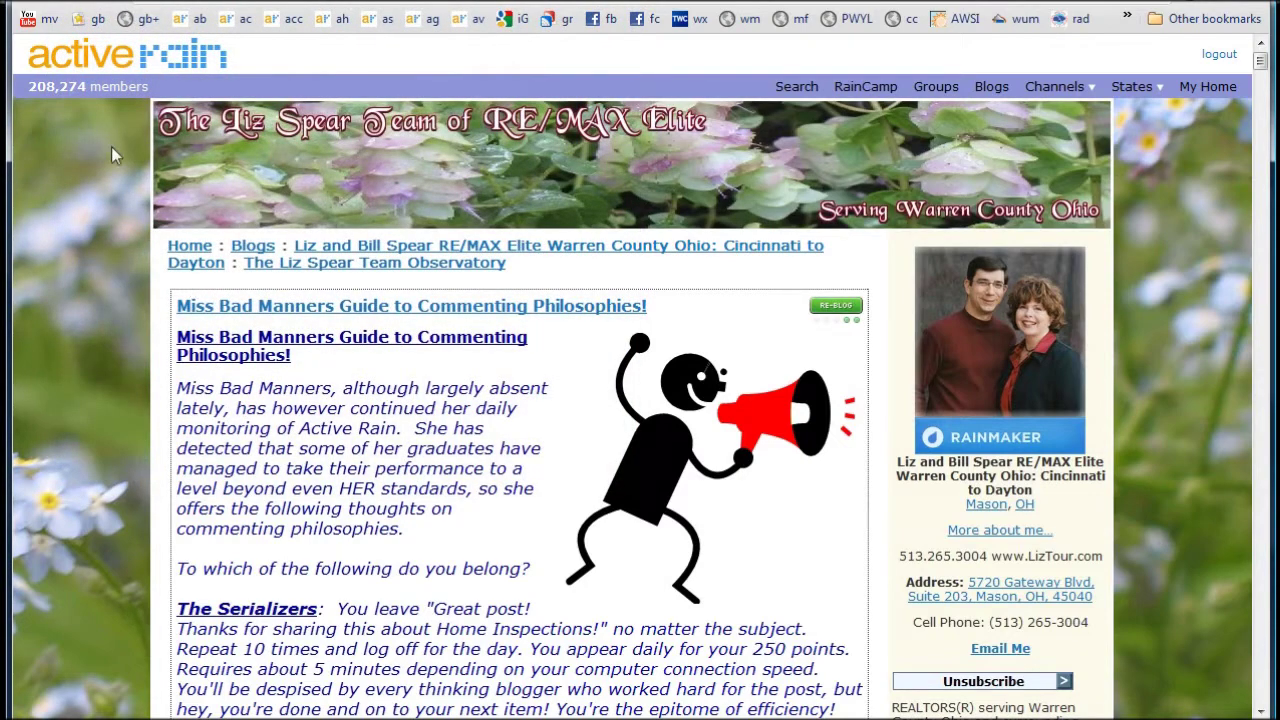
Open the Google Bookmarks list and look through the saved bookmarks, their labels and the result pages
left_click(95, 20)
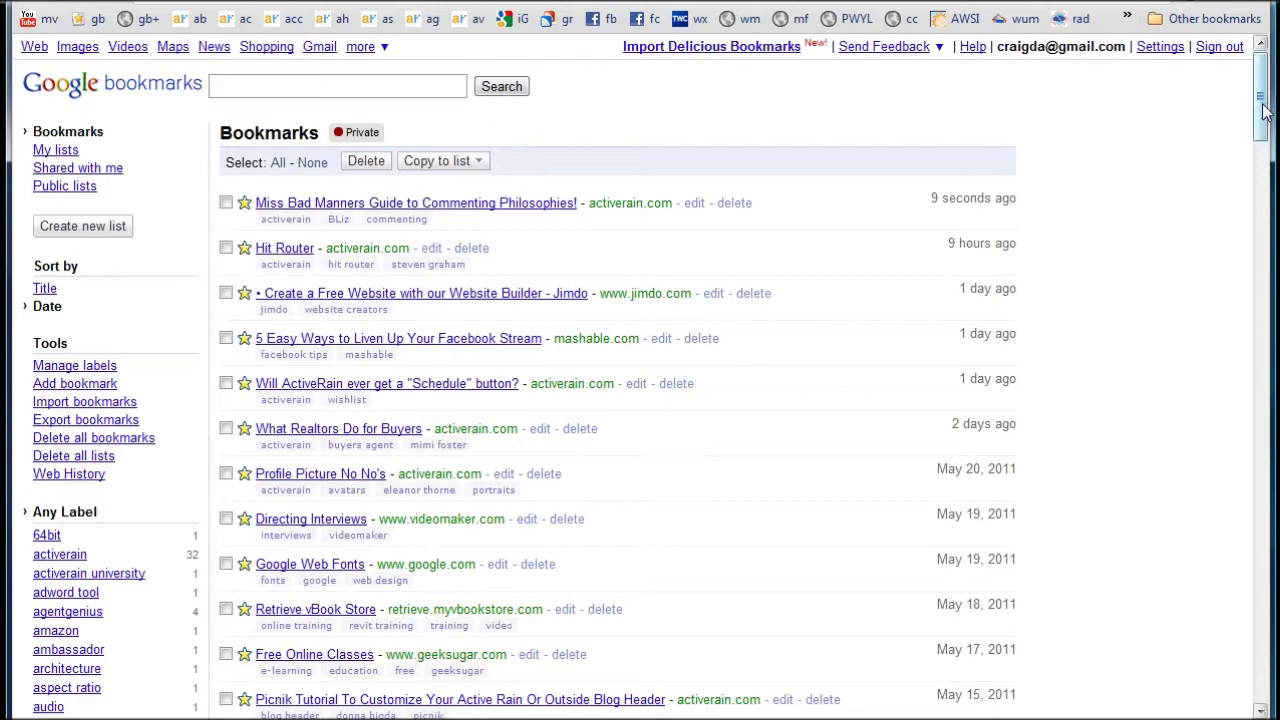
left_click(1256, 232)
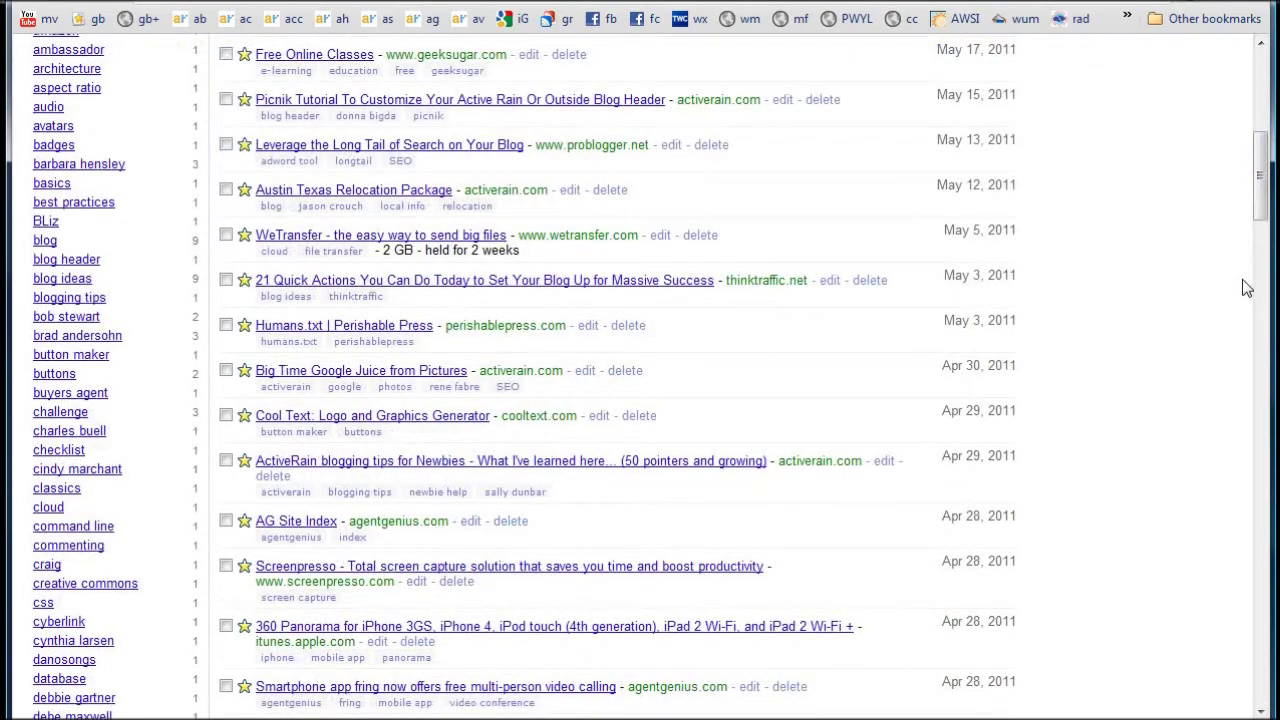
scroll(1200, 371, "down", 4)
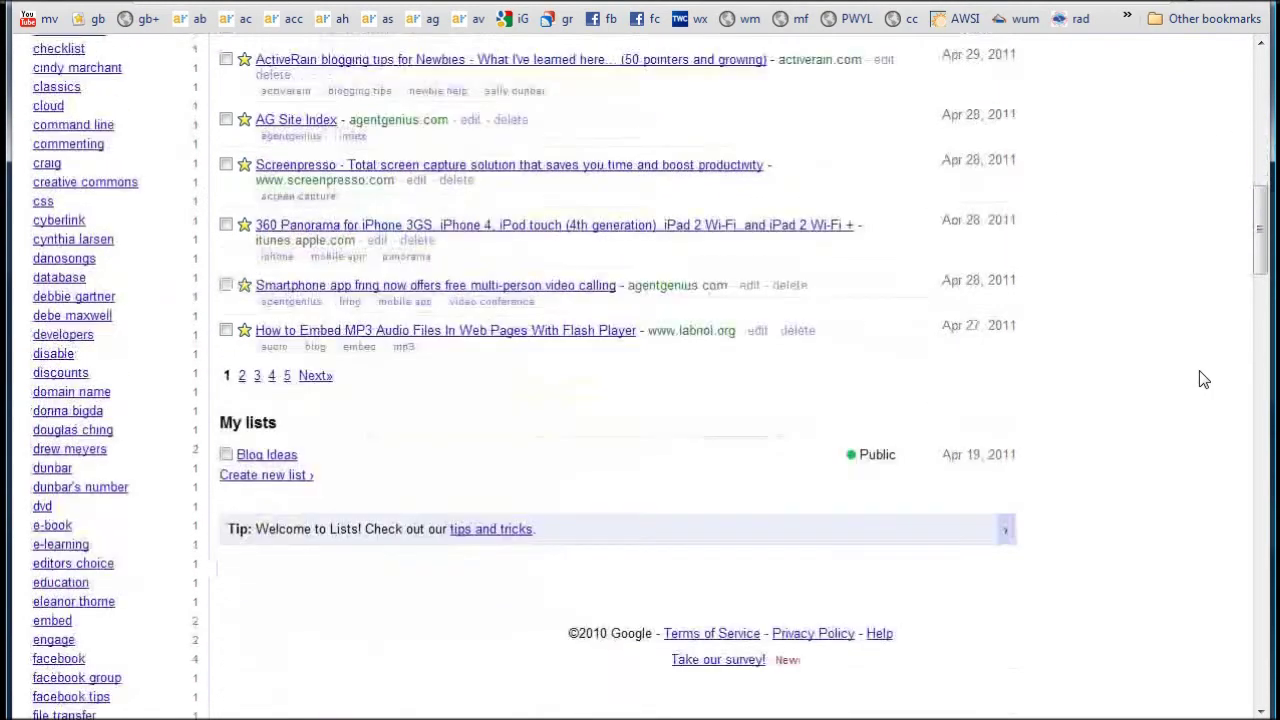
scroll(1200, 371, "up", 1)
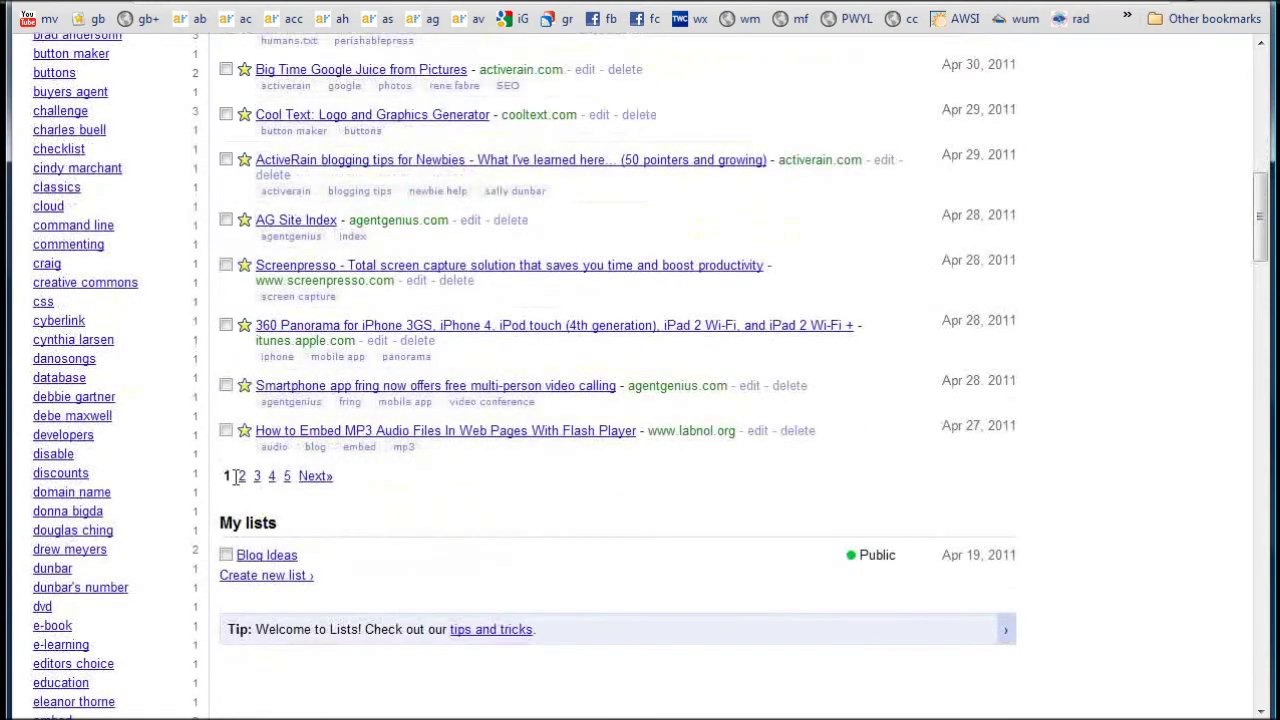
scroll(535, 500, "up", 8)
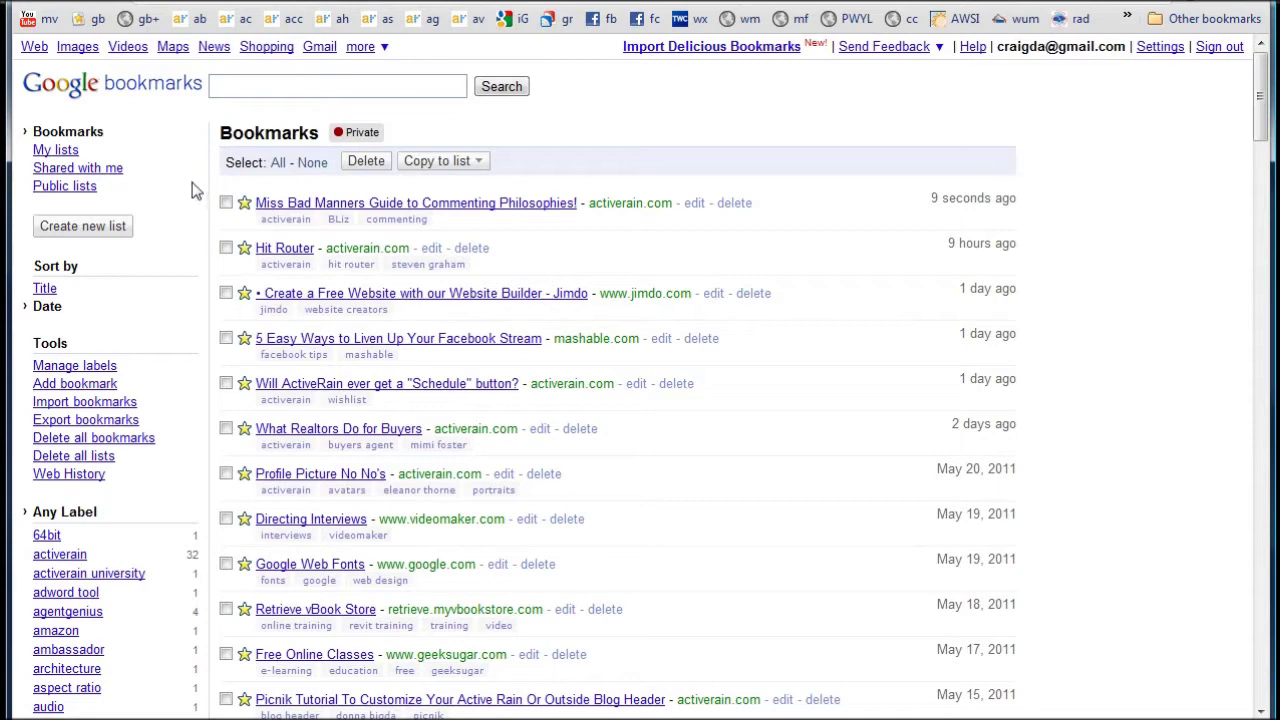
Search the saved Google bookmarks for embed
left_click(297, 88)
type("embed")
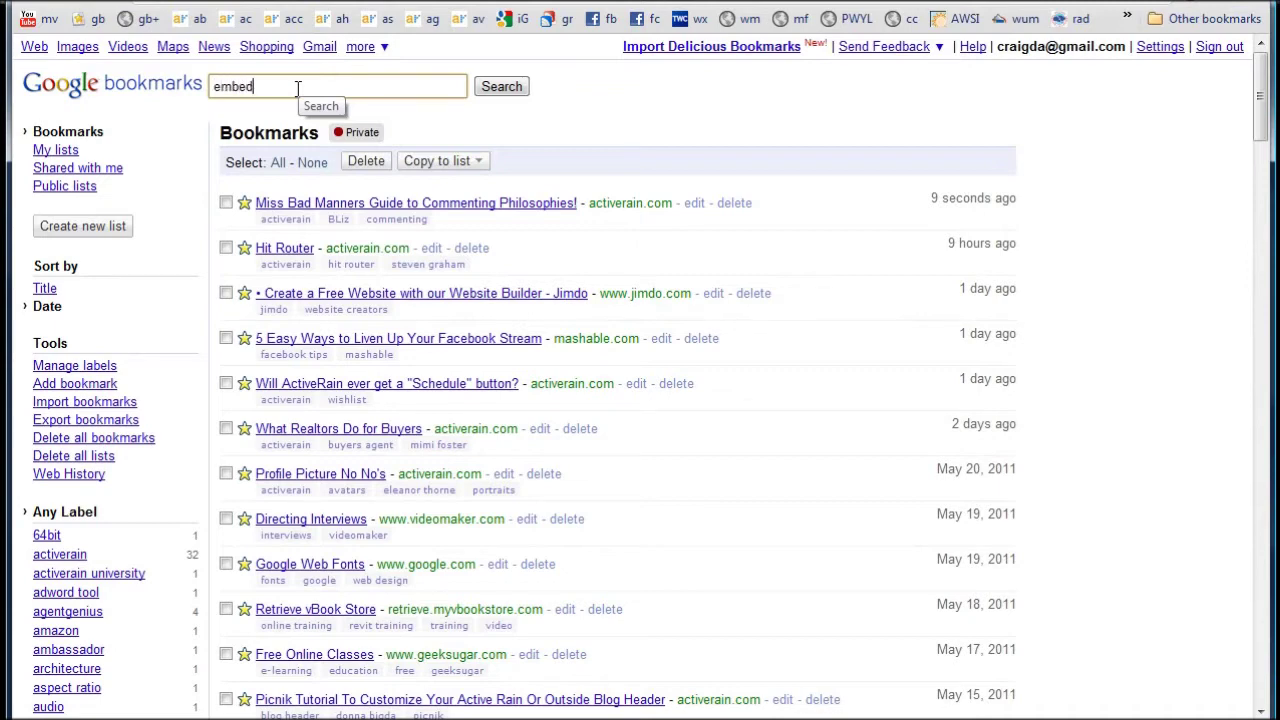
key("Return")
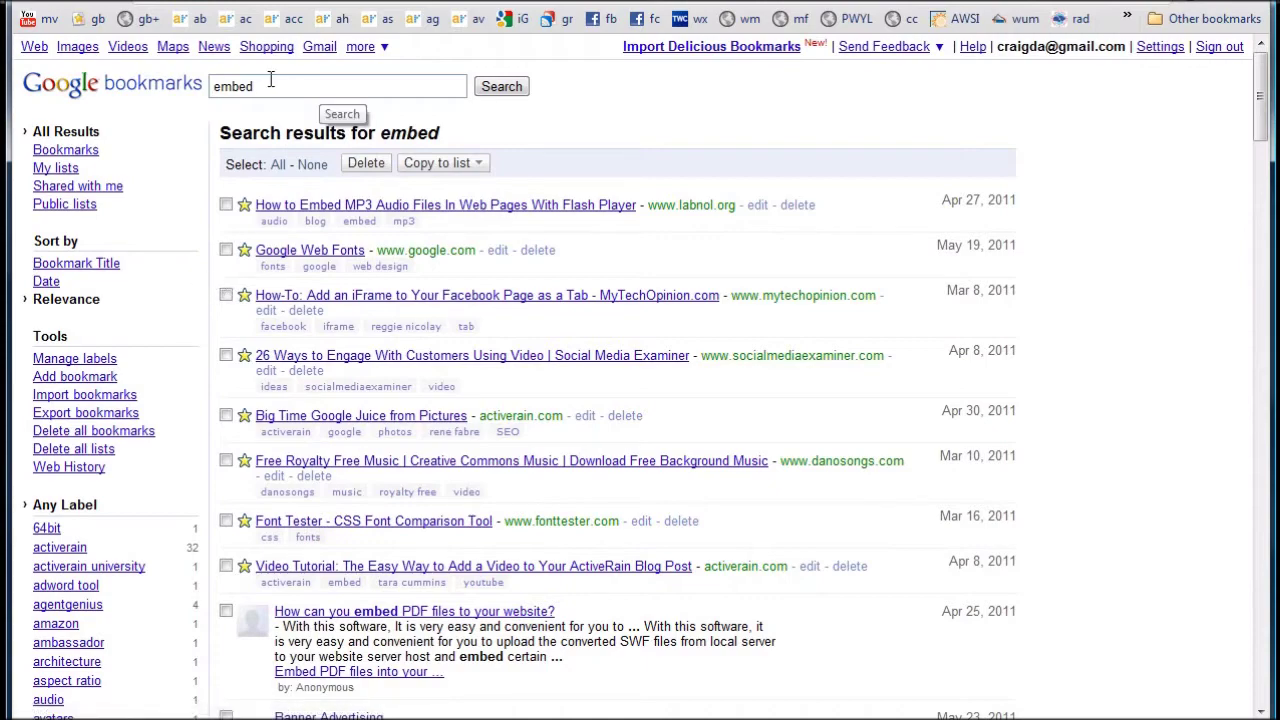
Narrow the embed search results to the bookmarks that carry the label embed
scroll(190, 374, "down", 4)
scroll(185, 378, "down", 2)
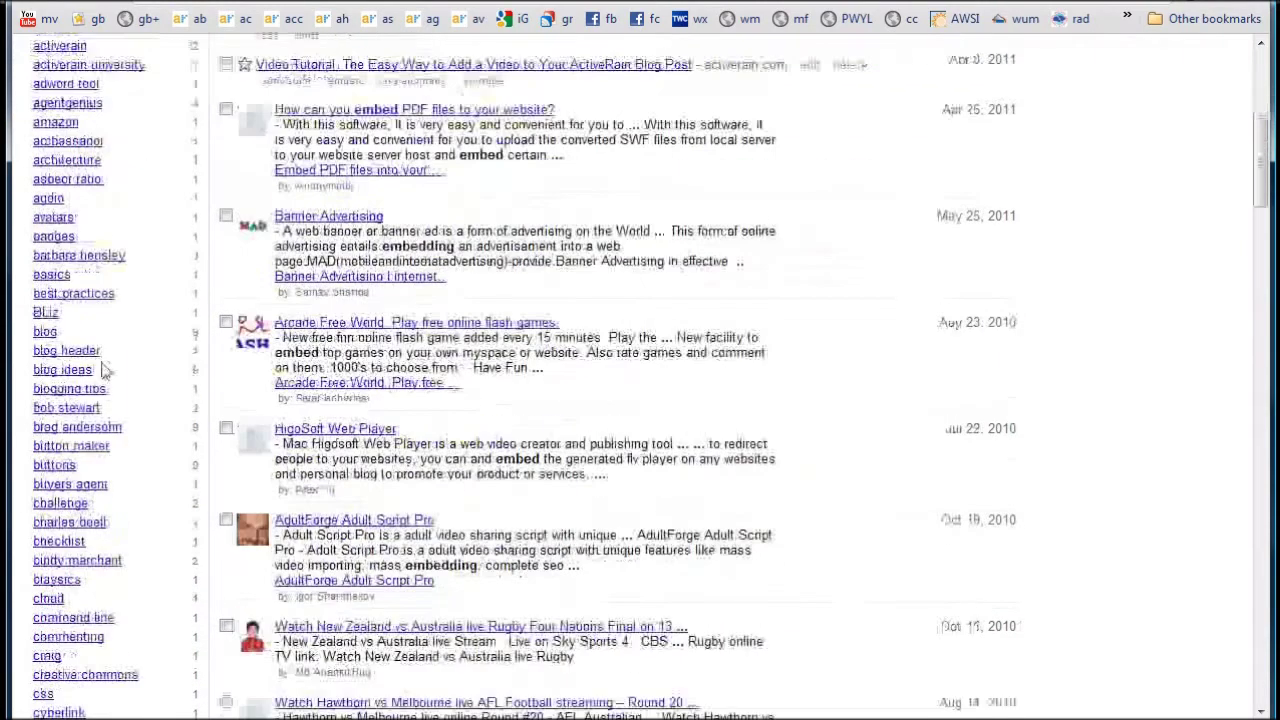
scroll(84, 510, "down", 4)
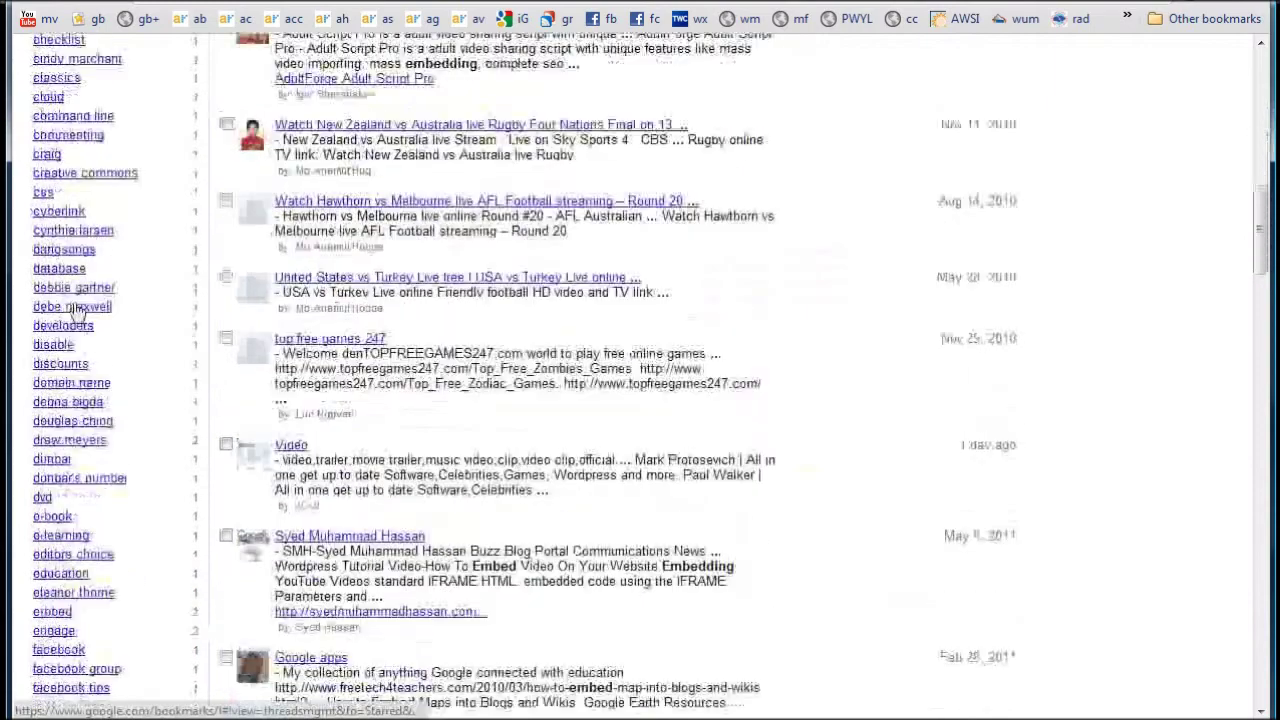
scroll(88, 515, "down", 3)
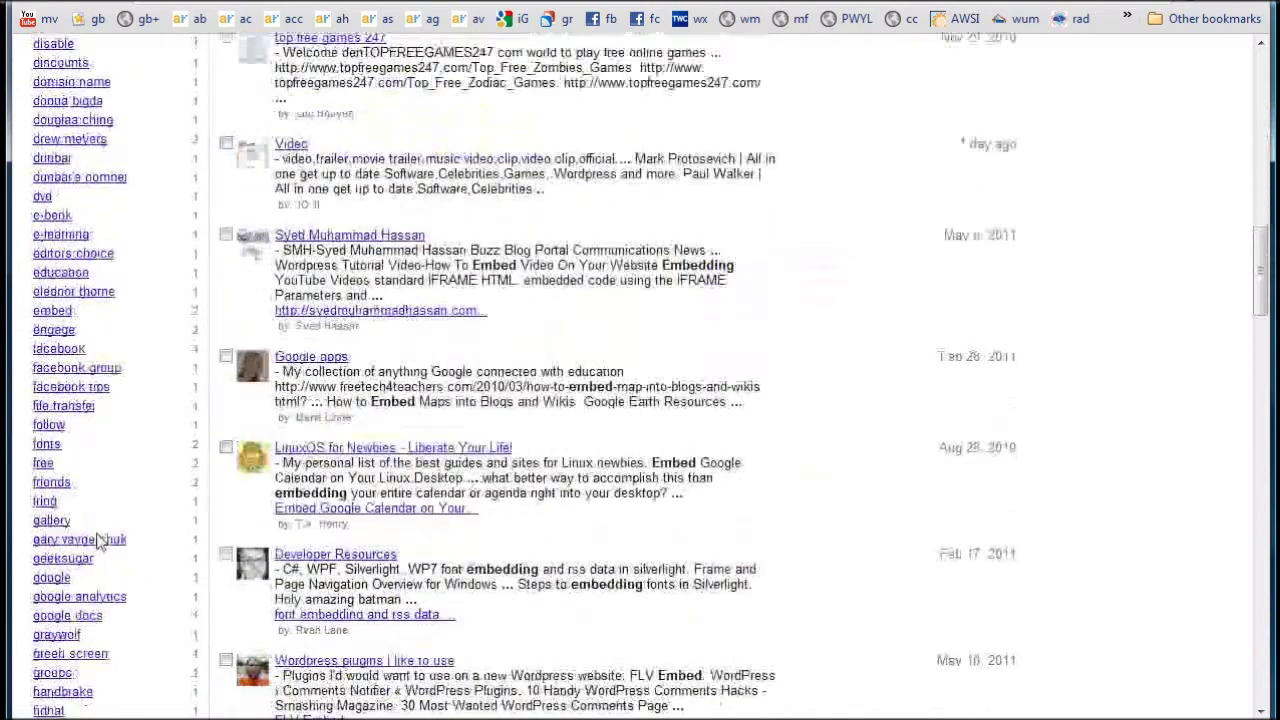
left_click(53, 318)
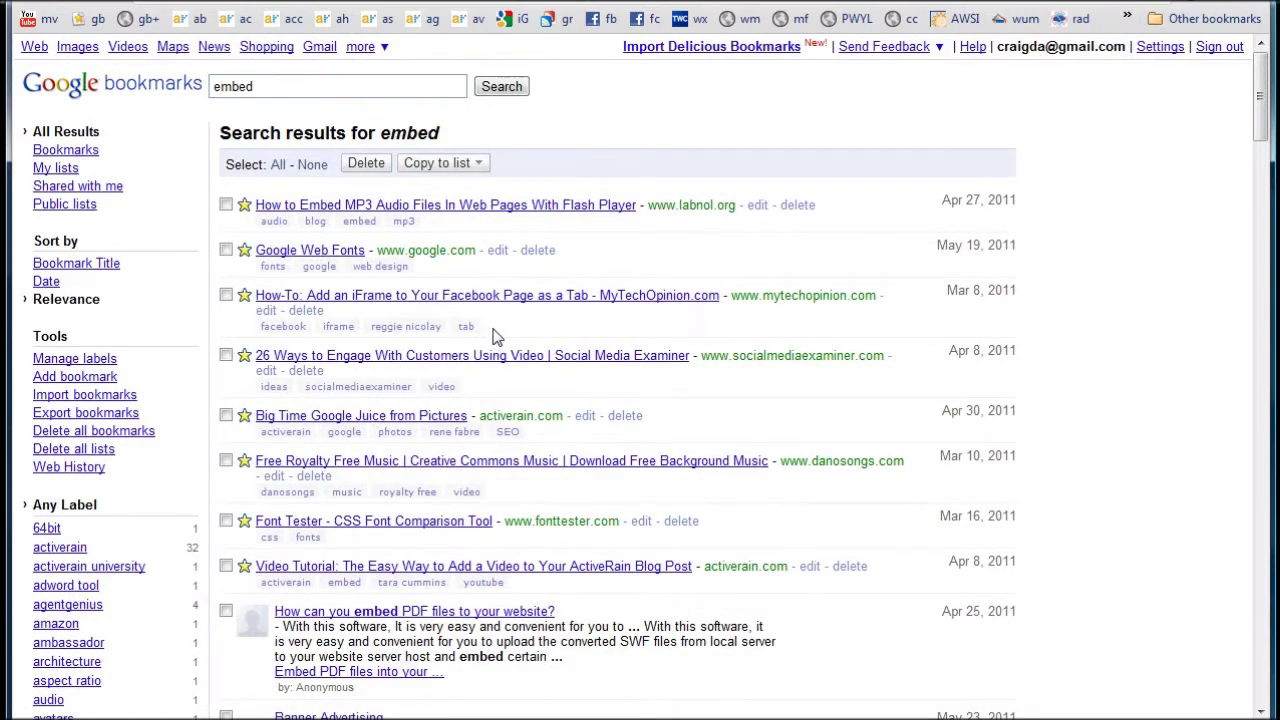
scroll(175, 358, "down", 1)
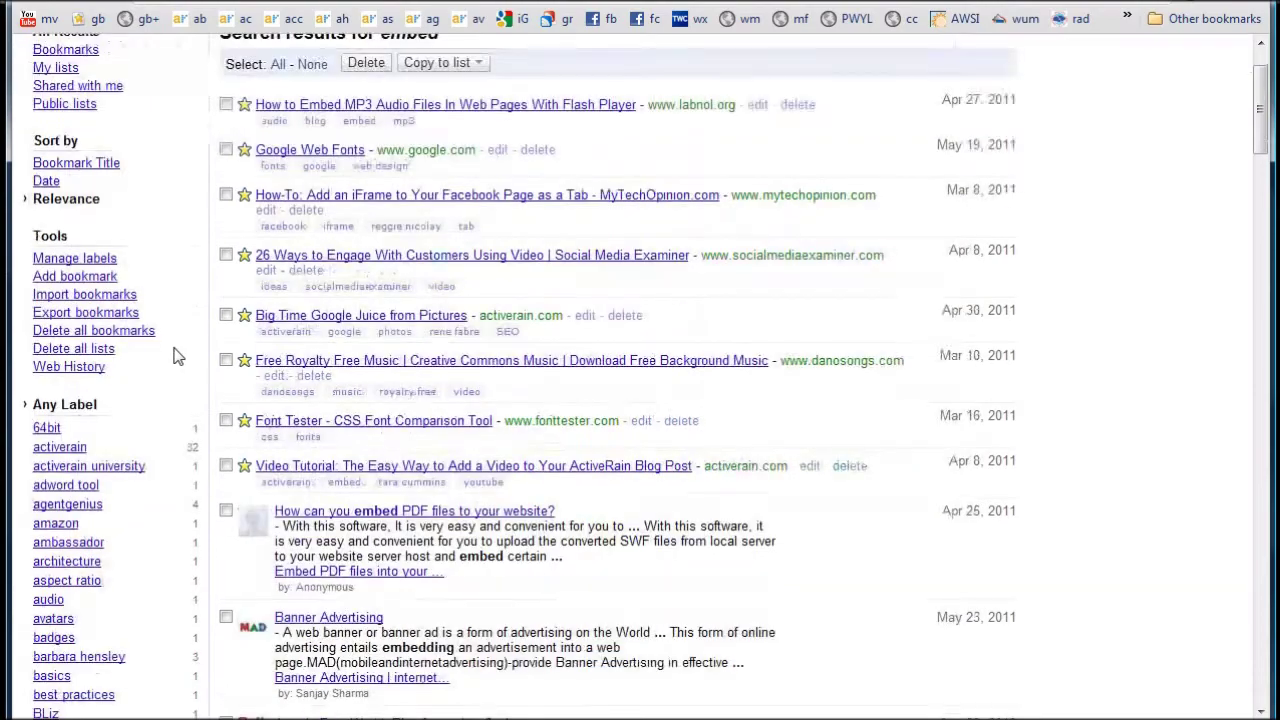
scroll(180, 354, "down", 2)
scroll(178, 352, "down", 5)
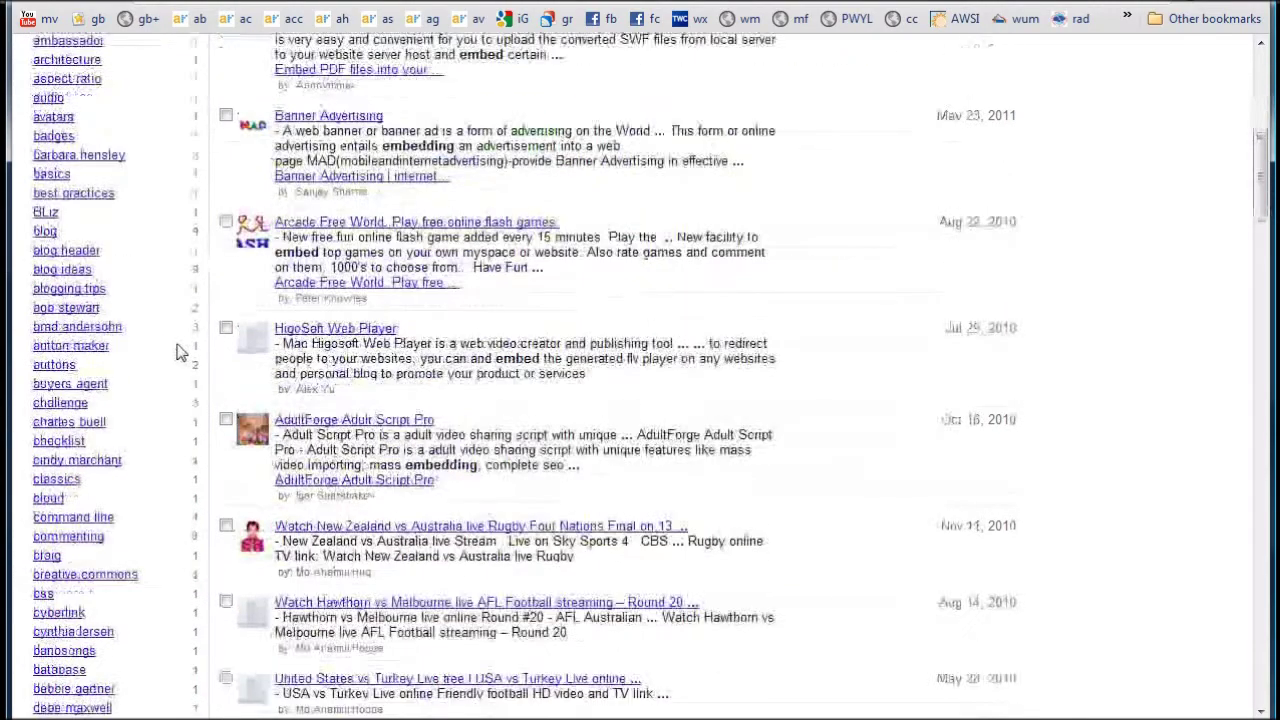
scroll(168, 368, "down", 2)
scroll(167, 372, "down", 2)
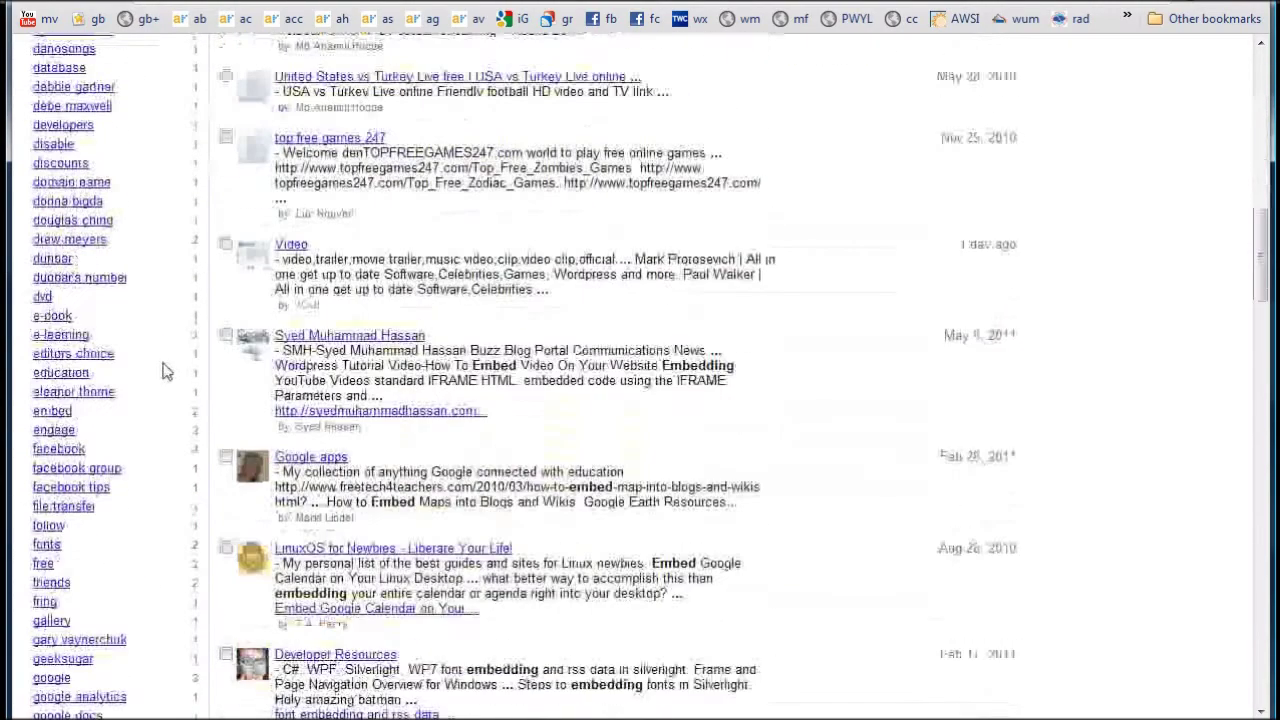
left_click(54, 413)
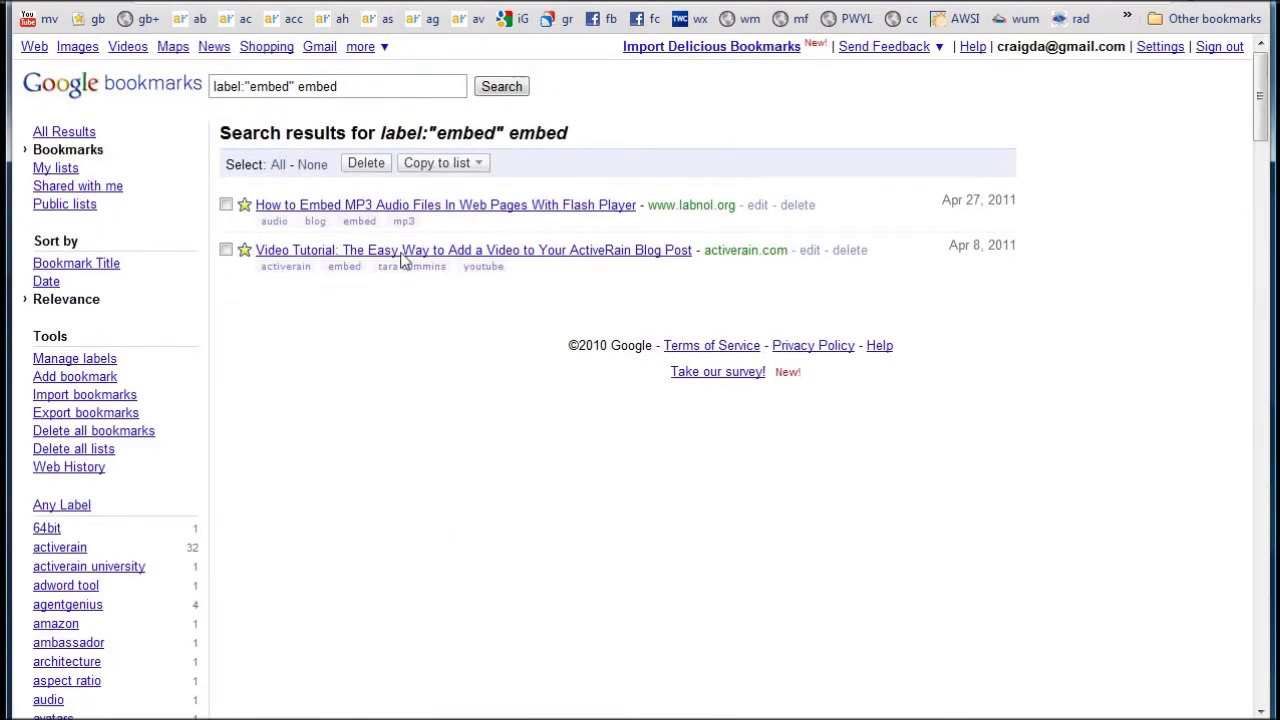
Open the bookmarked post "Video Tutorial: The Easy Way to Add a Video to Your ActiveRain Blog Post", skim it, and dismiss the Windows color scheme prompt
left_click(481, 252)
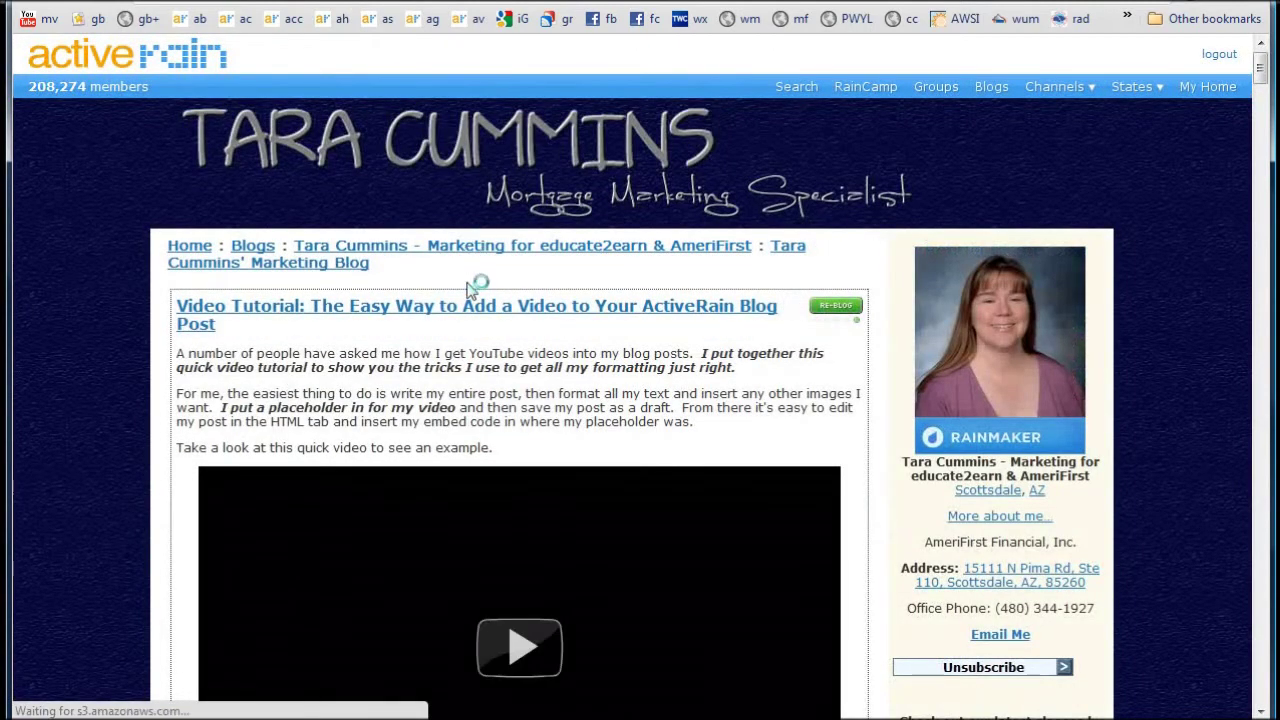
scroll(397, 365, "down", 2)
scroll(415, 340, "down", 2)
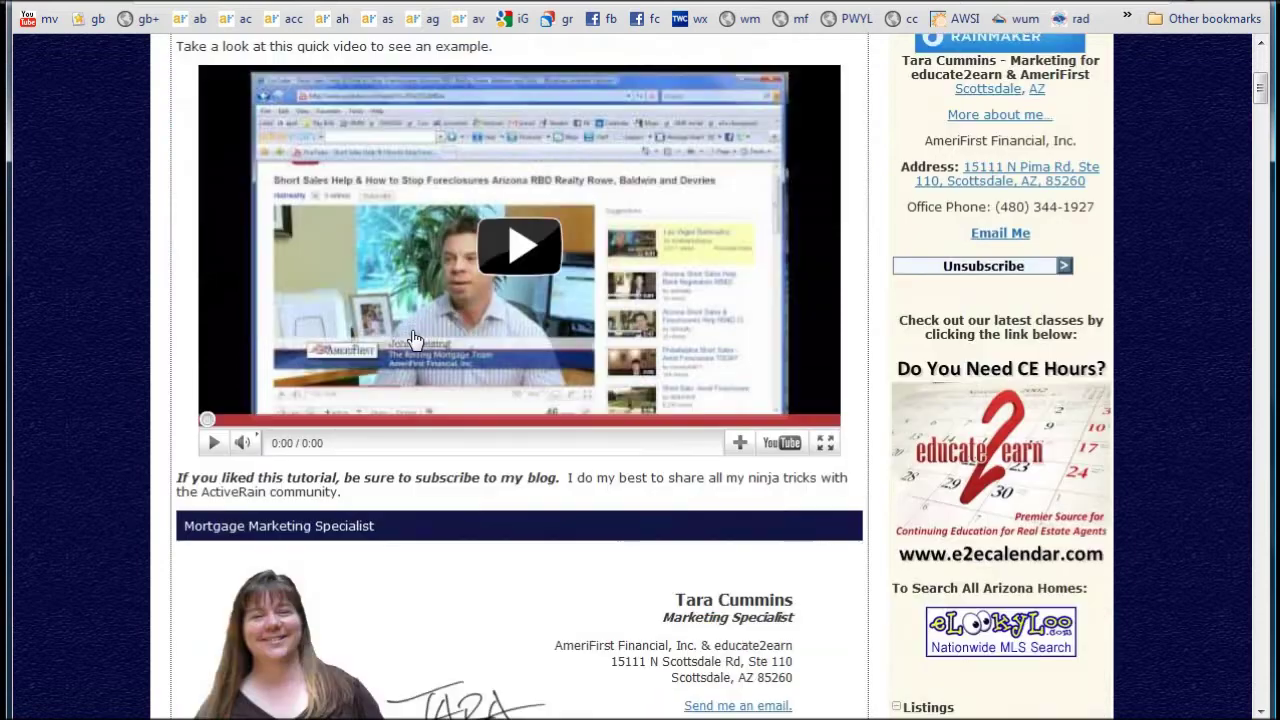
scroll(415, 340, "up", 2)
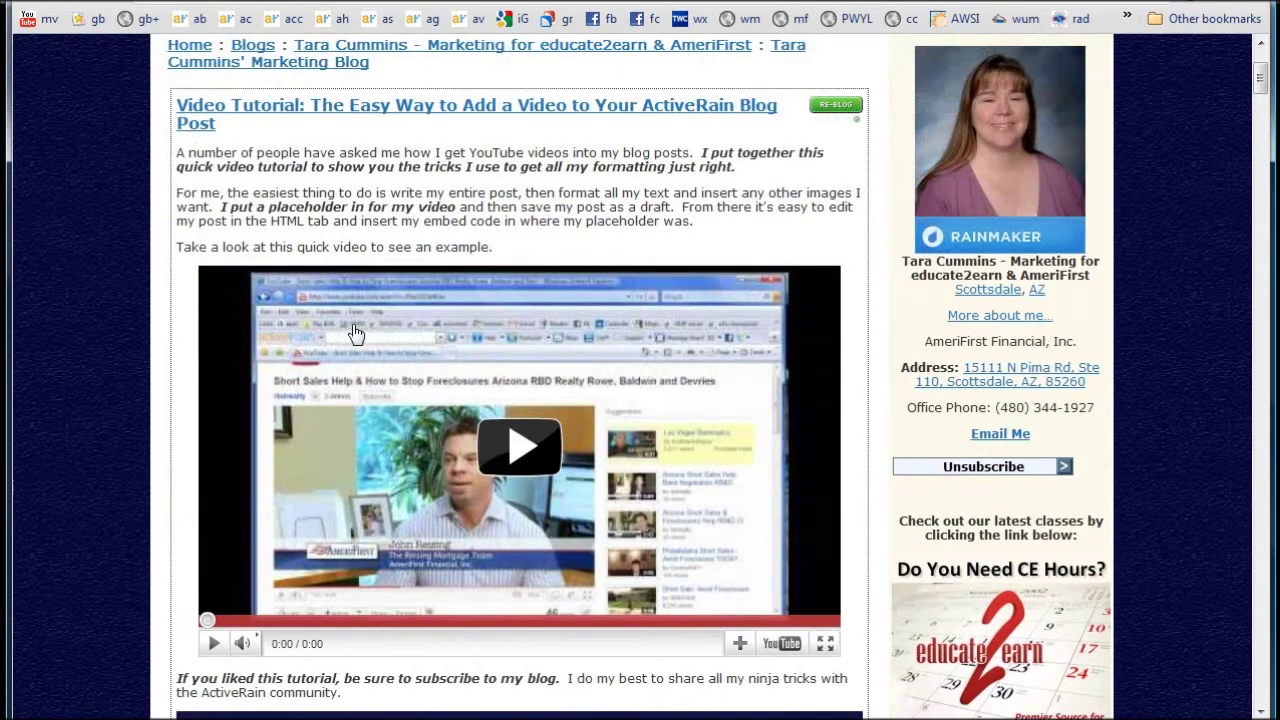
scroll(317, 328, "up", 2)
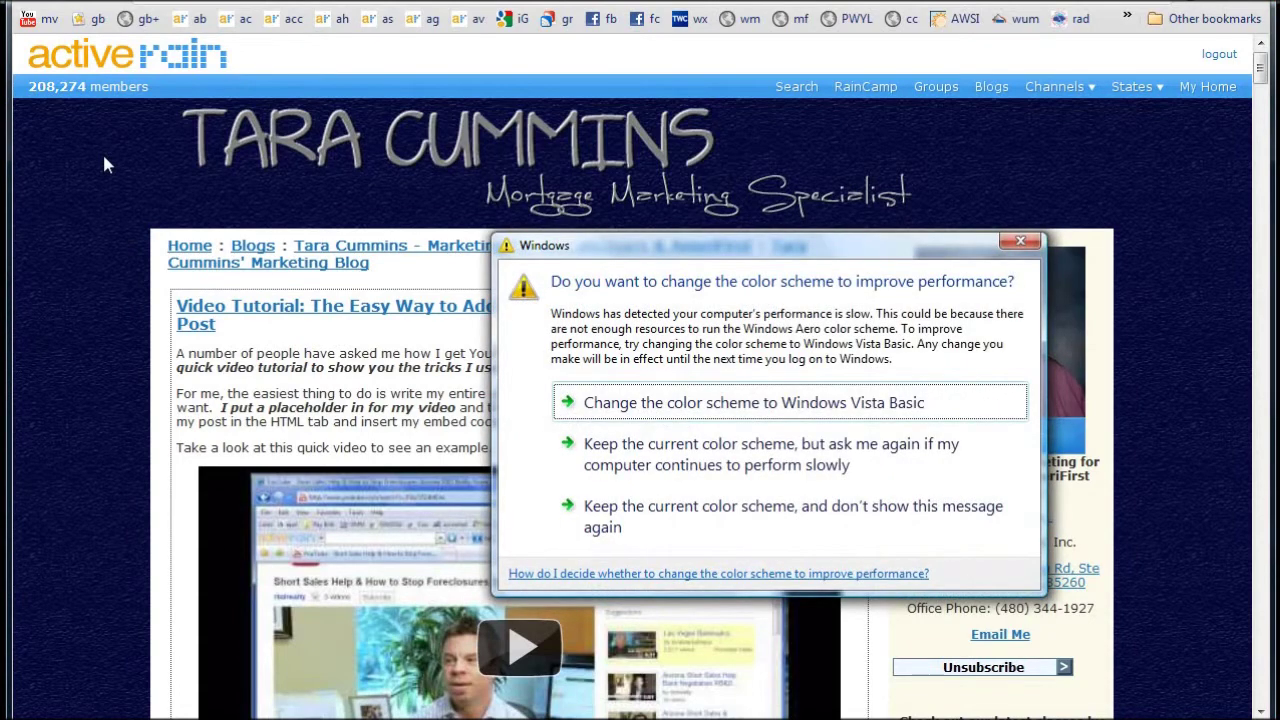
left_click(1020, 241)
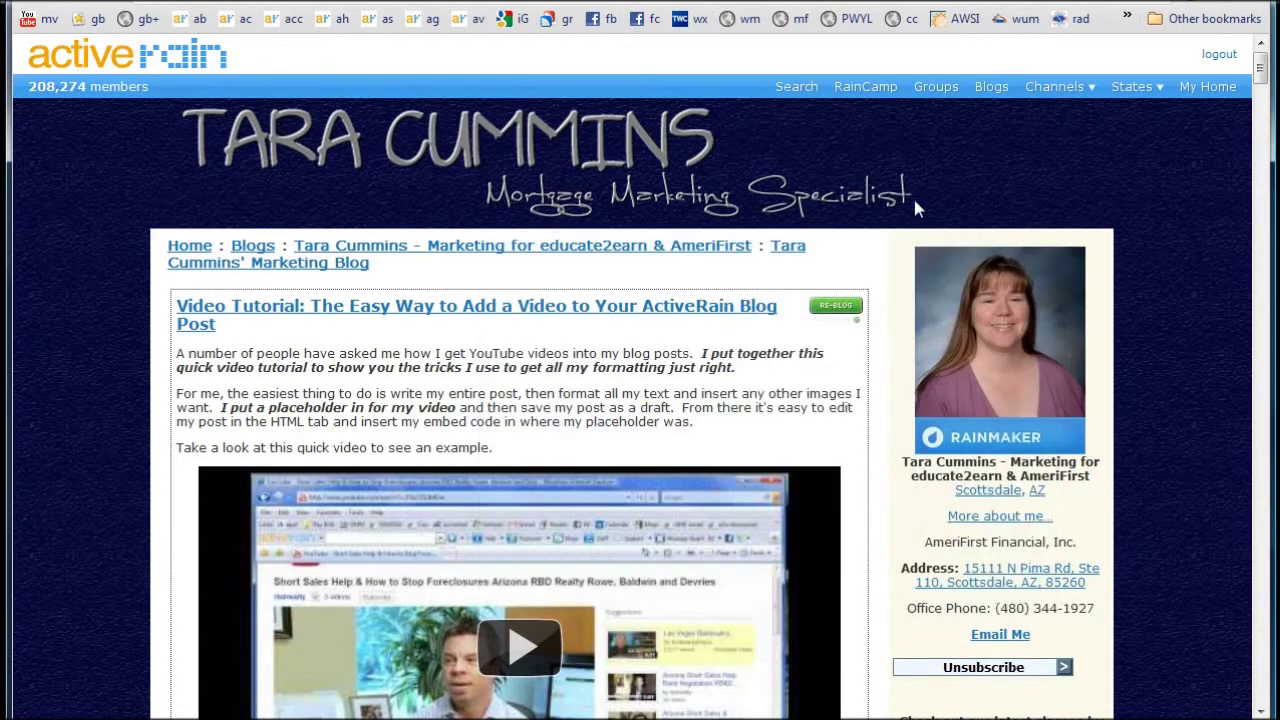